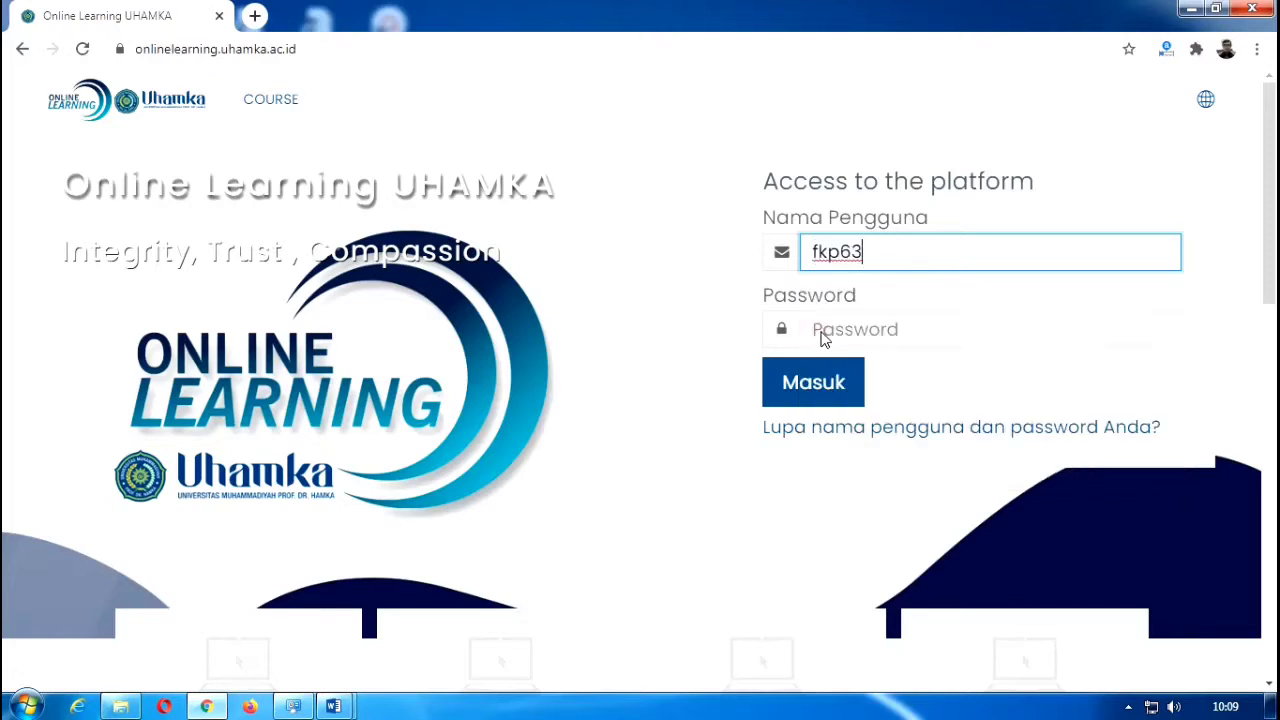
- Enter the account password and sign in to the Online Learning UHAMKA platform
{"action": "left_click", "coordinate": [824, 336]}
{"action": "type", "text": "f"}
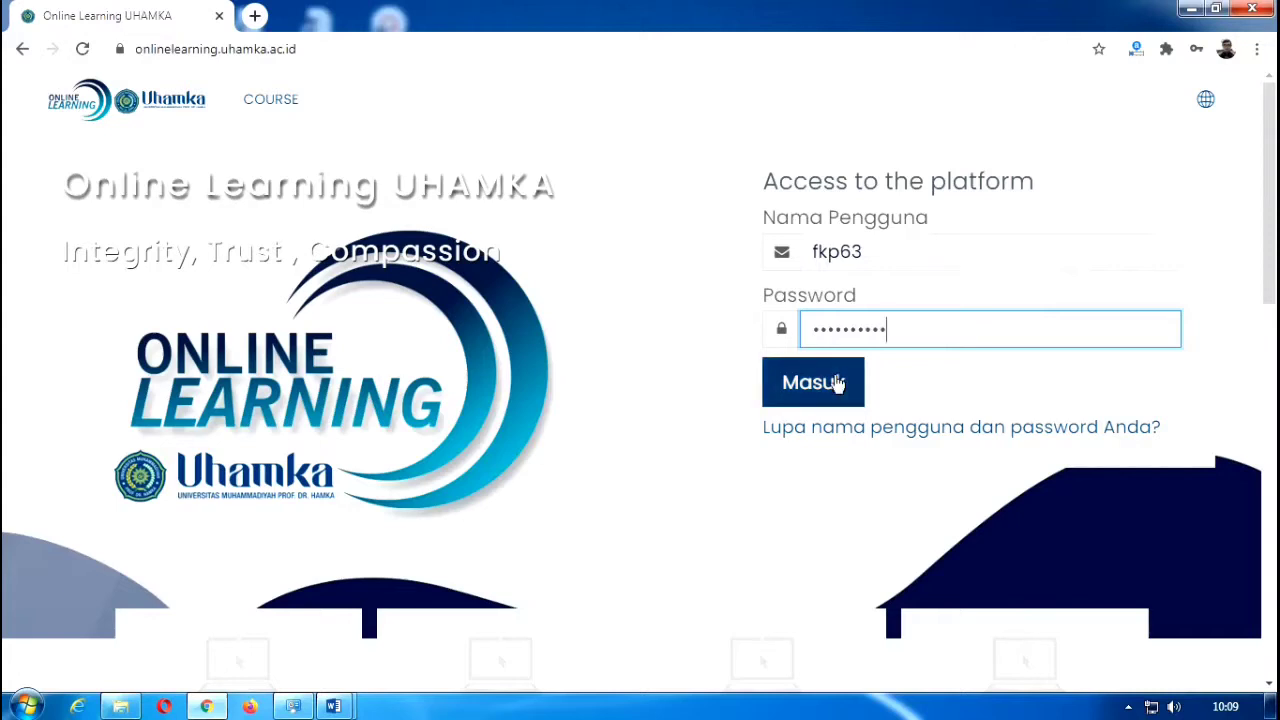
{"action": "left_click", "coordinate": [837, 381]}
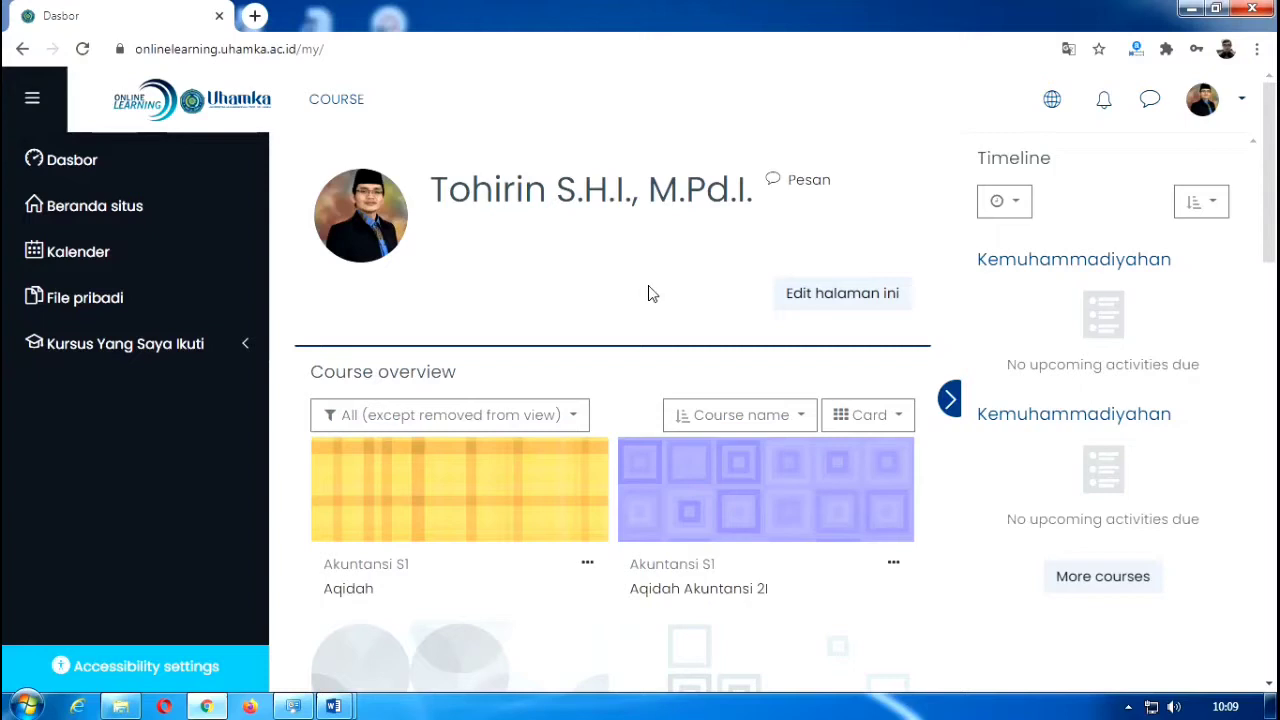
- Open the Aqidah Akuntansi 2I course and its Ujian Tengah Semester Akidah quiz
{"action": "scroll", "coordinate": [657, 309], "scroll_direction": "down", "scroll_amount": 2}
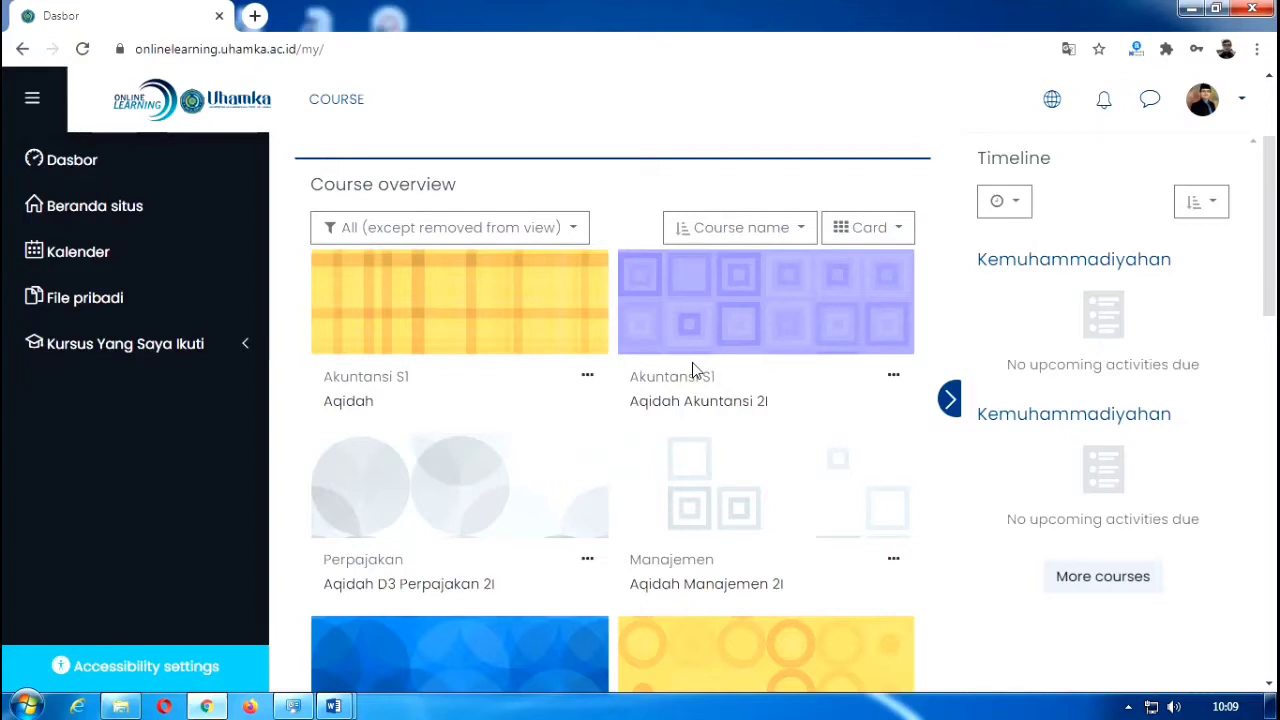
{"action": "left_click", "coordinate": [737, 402]}
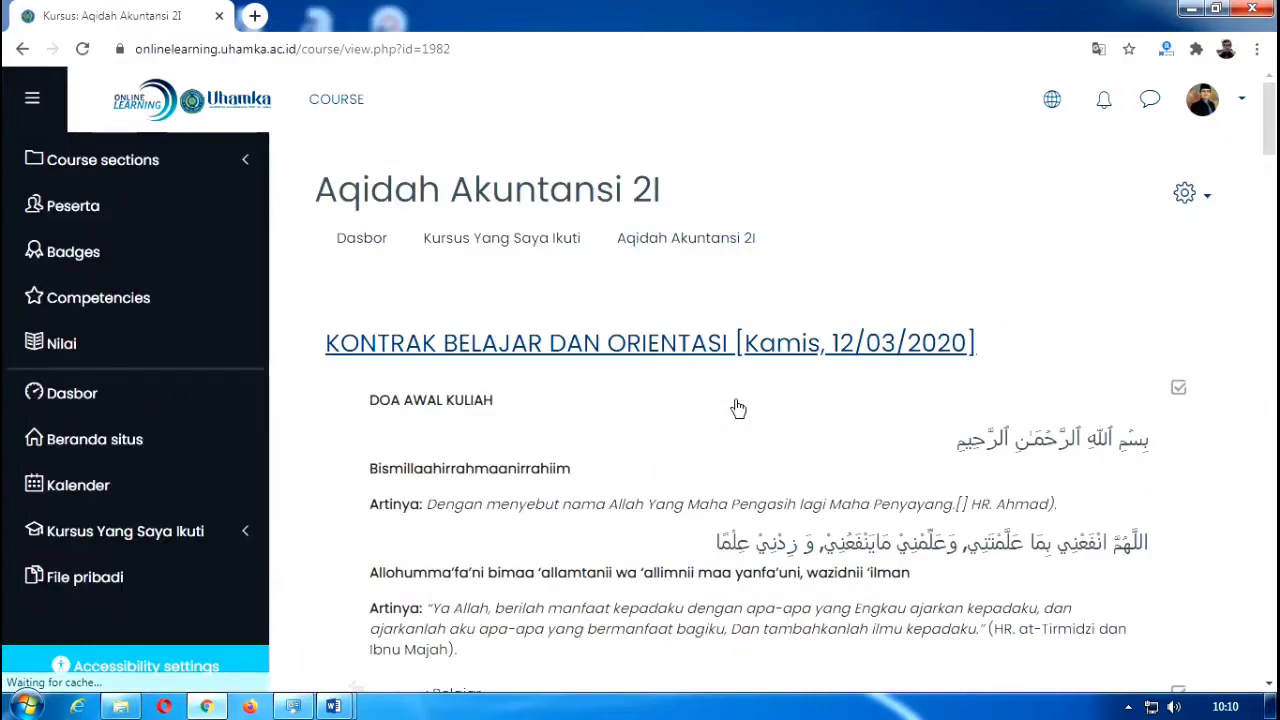
{"action": "scroll", "coordinate": [753, 400], "scroll_direction": "down", "scroll_amount": 20}
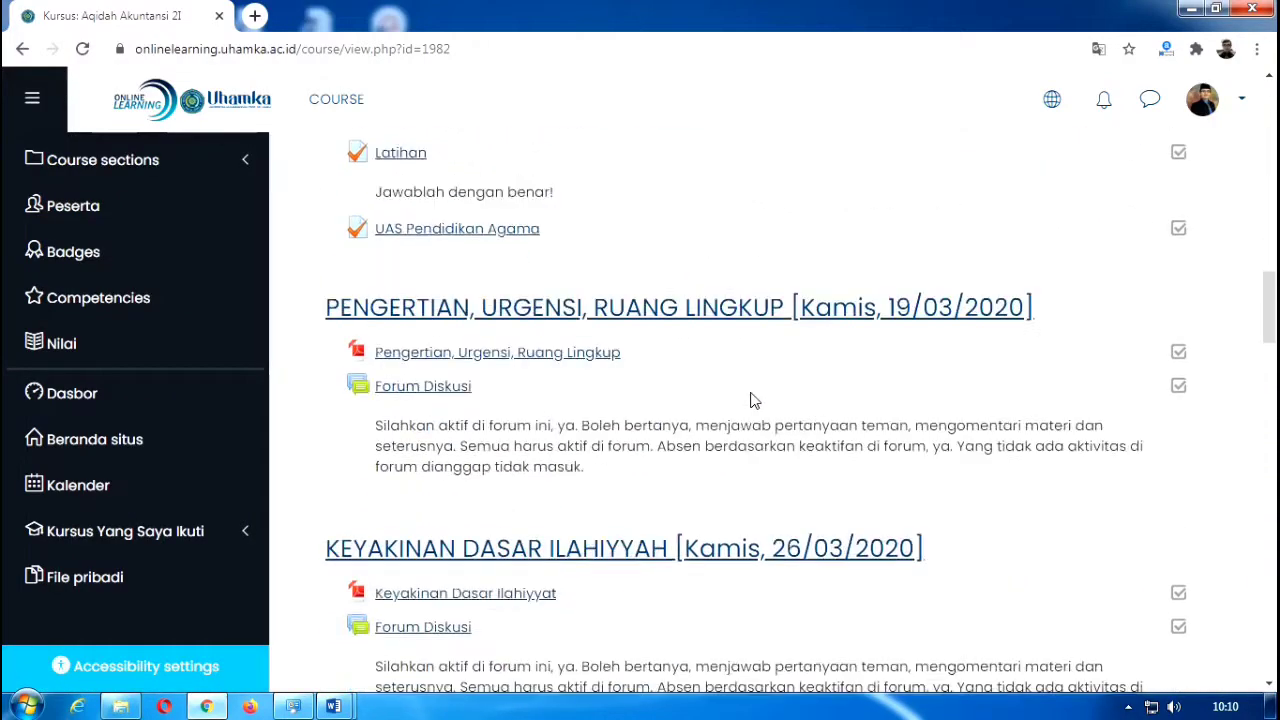
{"action": "scroll", "coordinate": [753, 400], "scroll_direction": "down", "scroll_amount": 15}
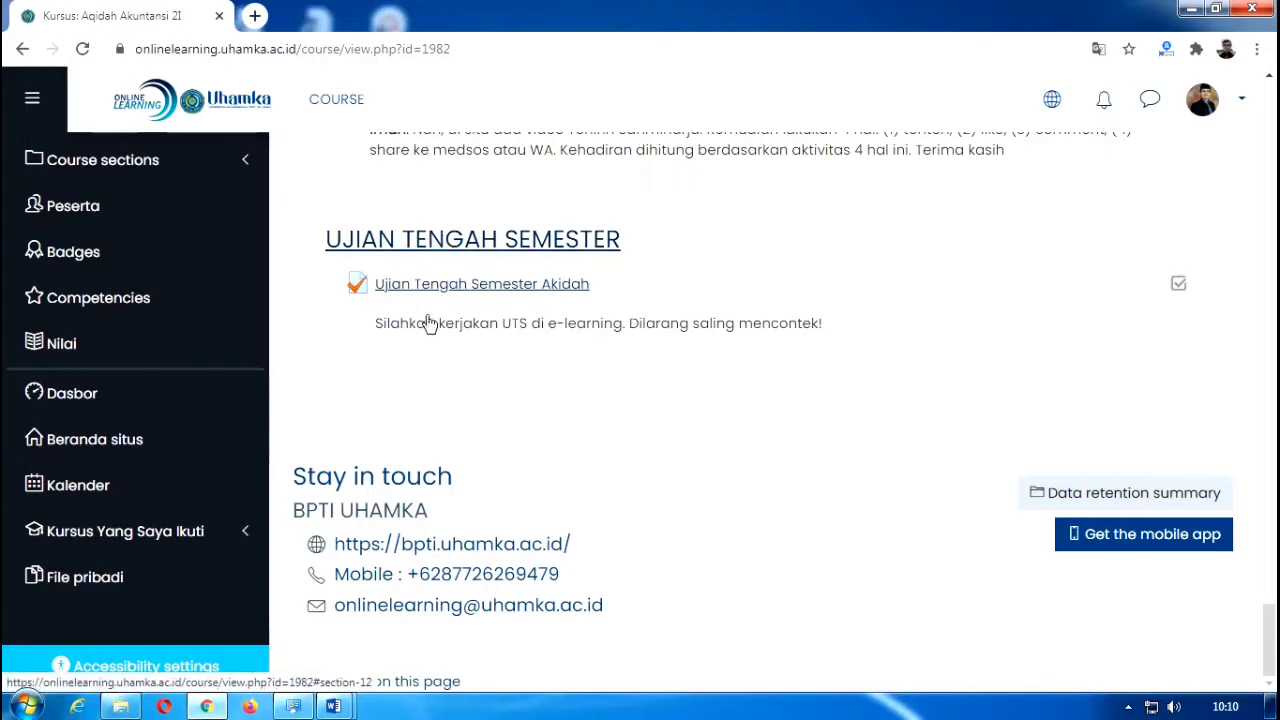
{"action": "left_click", "coordinate": [489, 290]}
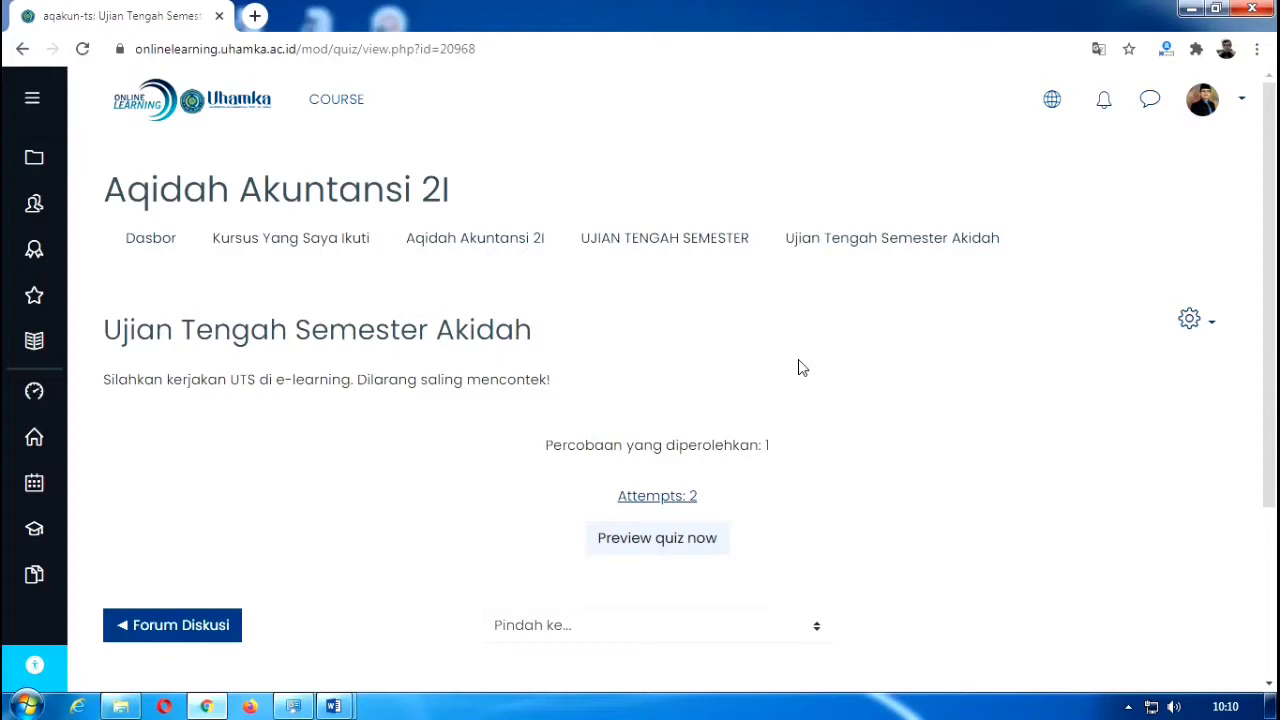
- Open the quiz's attempts report and bring the Q. 1 and Q. 2 grade columns of the results table into view
{"action": "scroll", "coordinate": [798, 368], "scroll_direction": "down", "scroll_amount": 1}
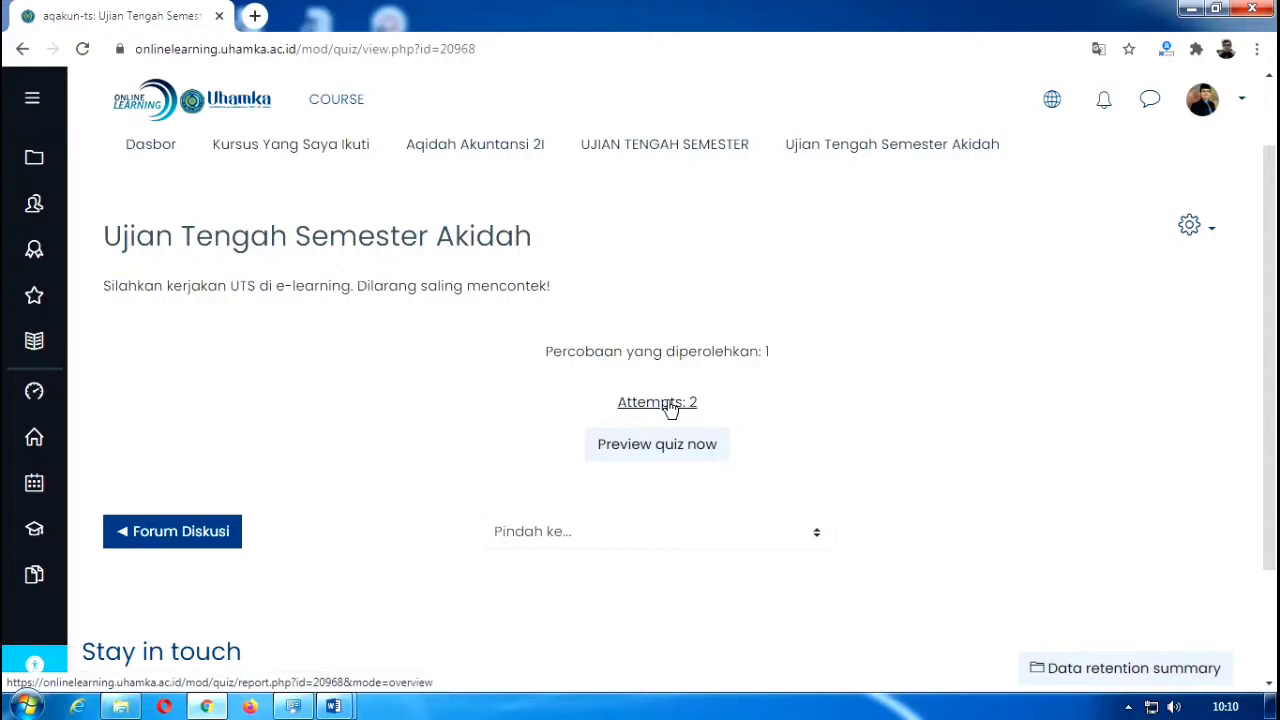
{"action": "left_click", "coordinate": [670, 408]}
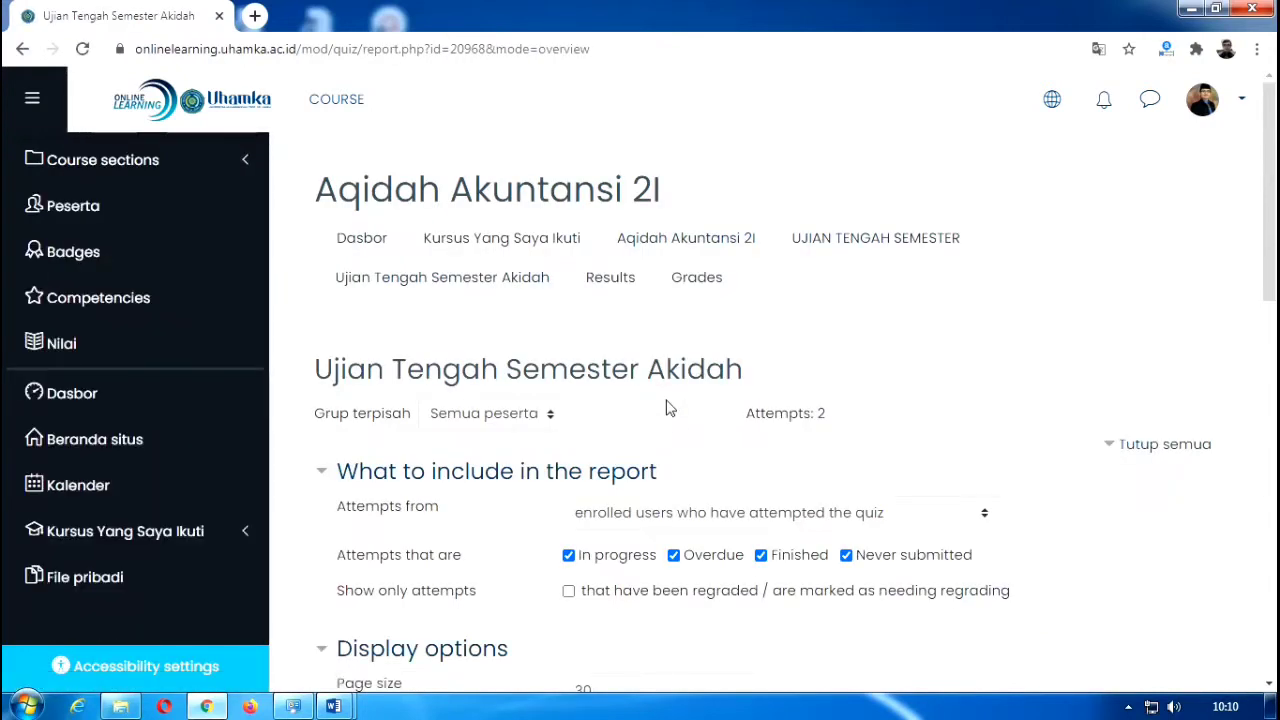
{"action": "scroll", "coordinate": [670, 408], "scroll_direction": "down", "scroll_amount": 8}
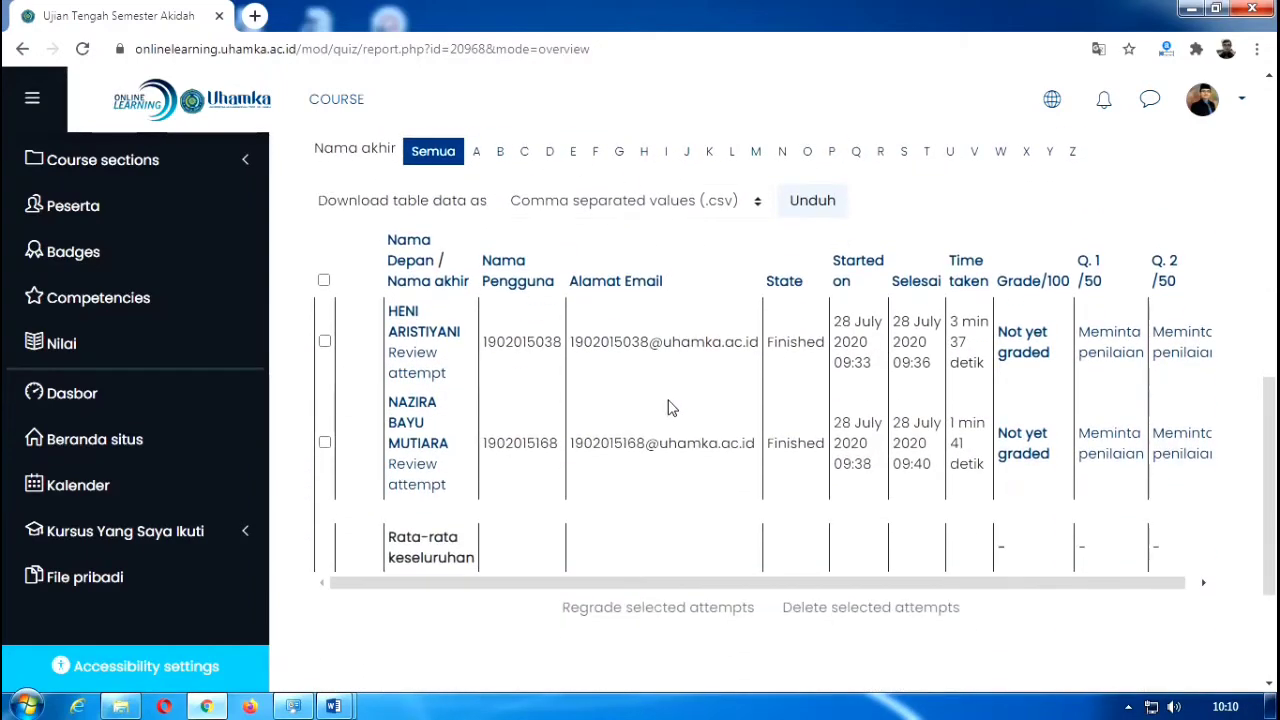
{"action": "scroll", "coordinate": [670, 408], "scroll_direction": "down", "scroll_amount": 2}
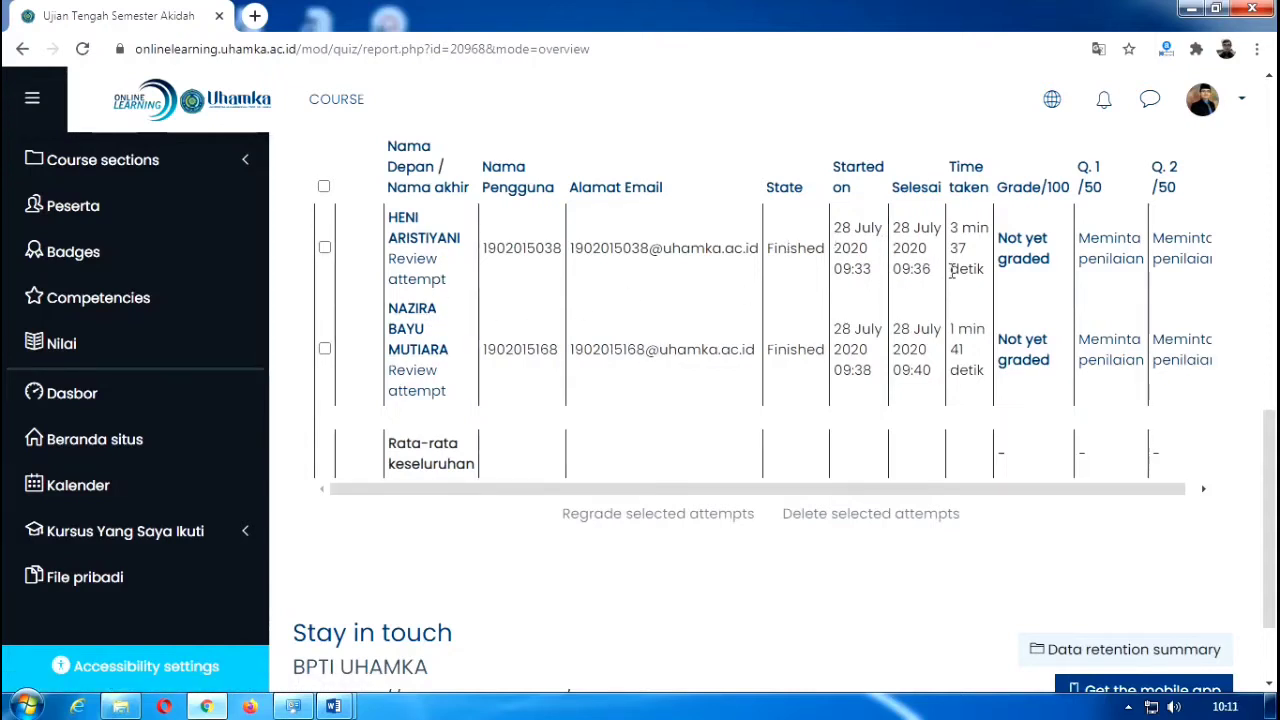
{"action": "left_click_drag", "start_coordinate": [919, 488], "coordinate": [1000, 492]}
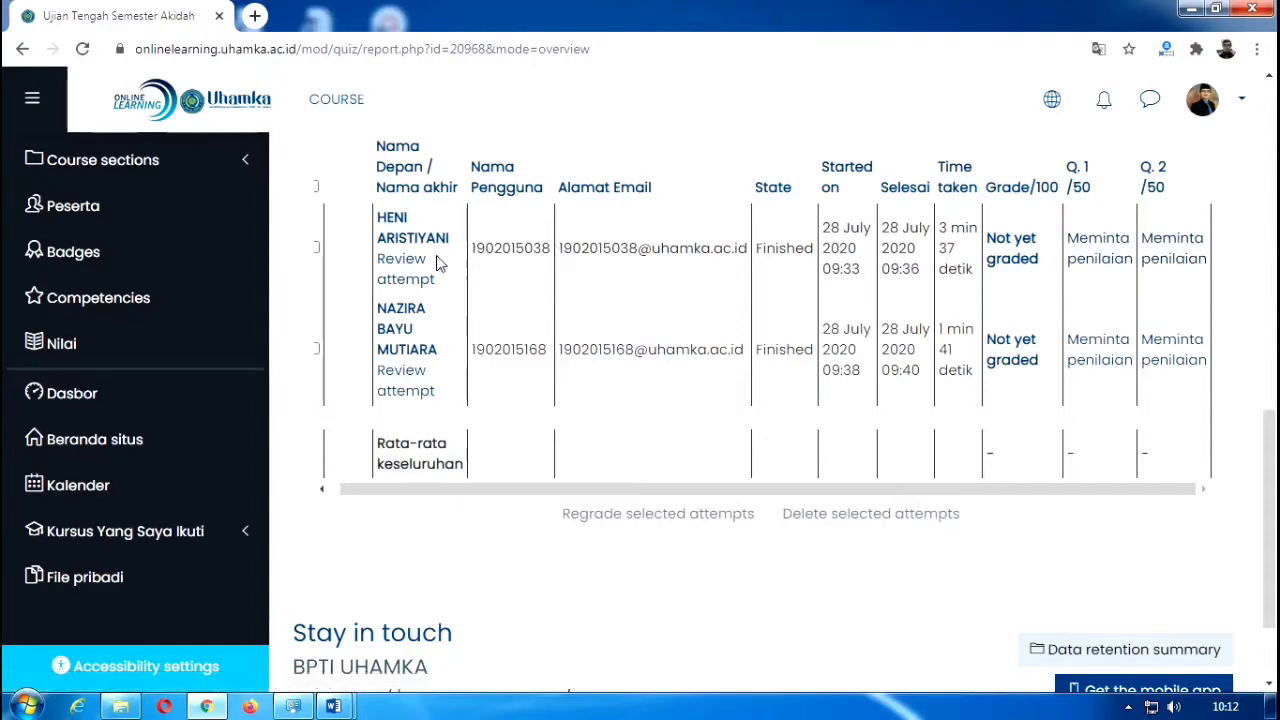
- Open the first student's Q. 1 response in a maximized review window and read the answer and response history
{"action": "left_click", "coordinate": [1101, 253]}
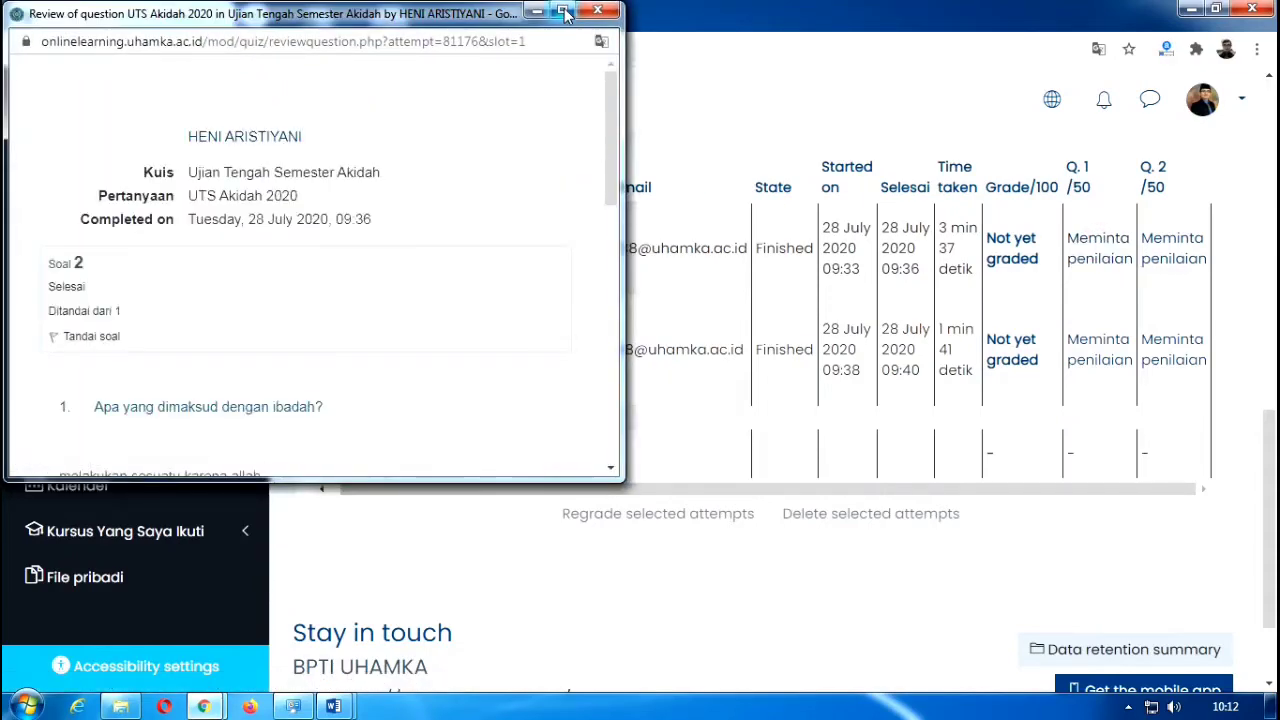
{"action": "double_click", "coordinate": [562, 18]}
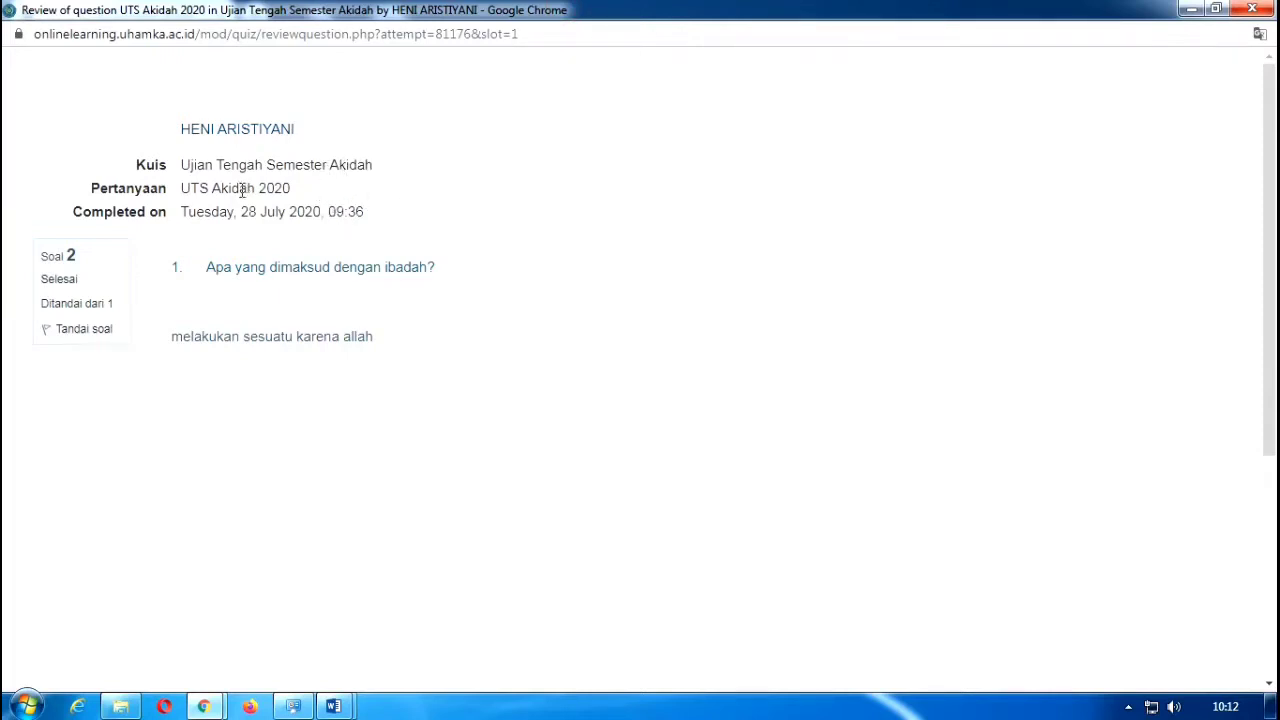
{"action": "scroll", "coordinate": [241, 190], "scroll_direction": "down", "scroll_amount": 1}
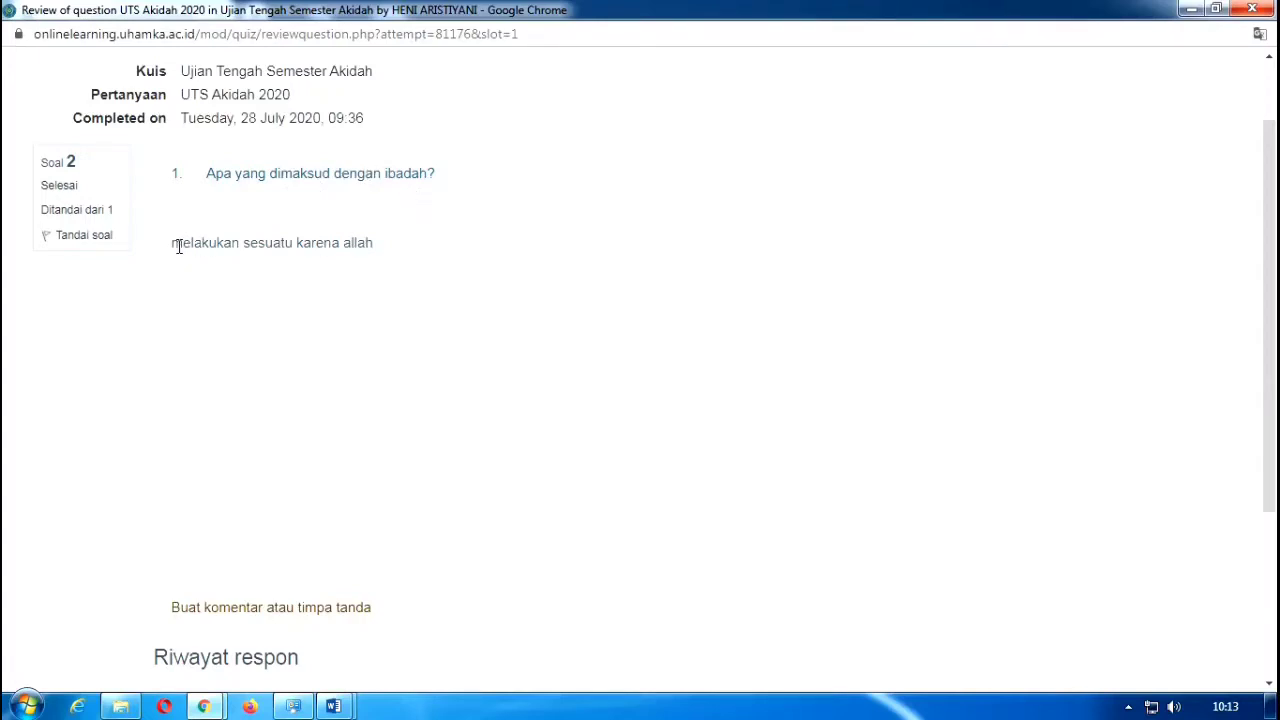
{"action": "scroll", "coordinate": [314, 264], "scroll_direction": "down", "scroll_amount": 1}
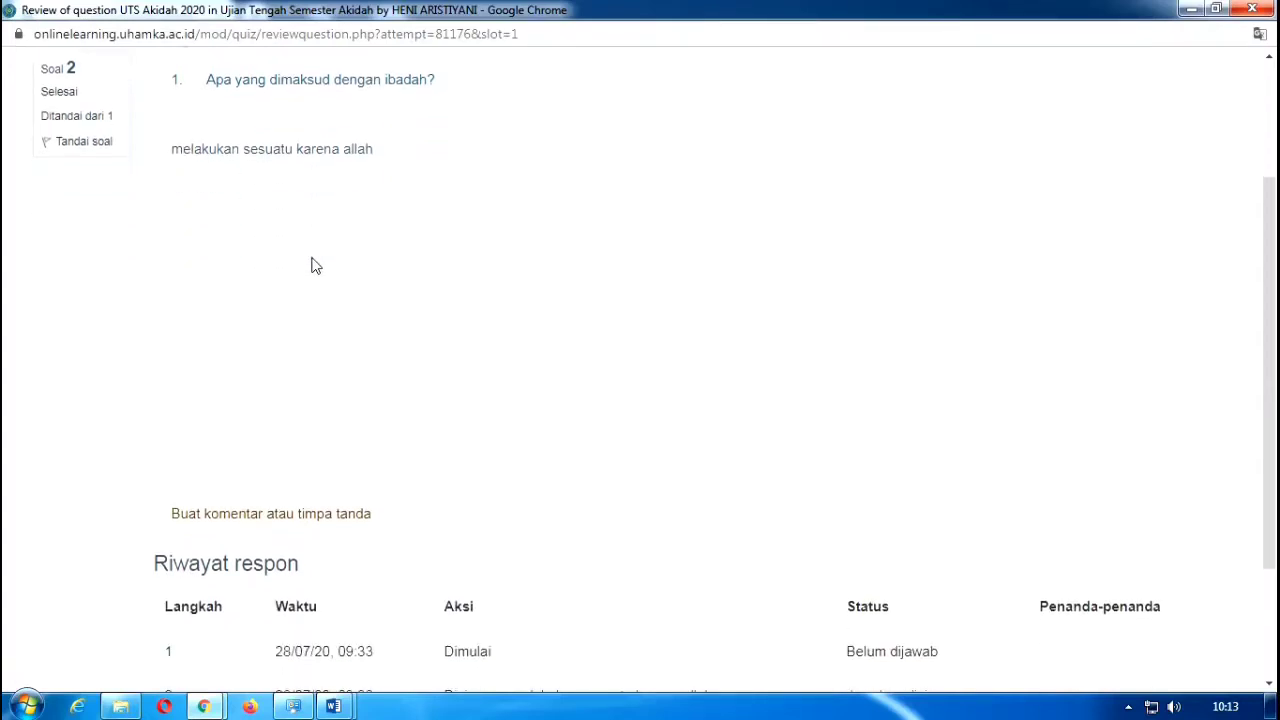
{"action": "scroll", "coordinate": [317, 298], "scroll_direction": "down", "scroll_amount": 1}
{"action": "scroll", "coordinate": [320, 270], "scroll_direction": "up", "scroll_amount": 1}
{"action": "scroll", "coordinate": [323, 269], "scroll_direction": "down", "scroll_amount": 2}
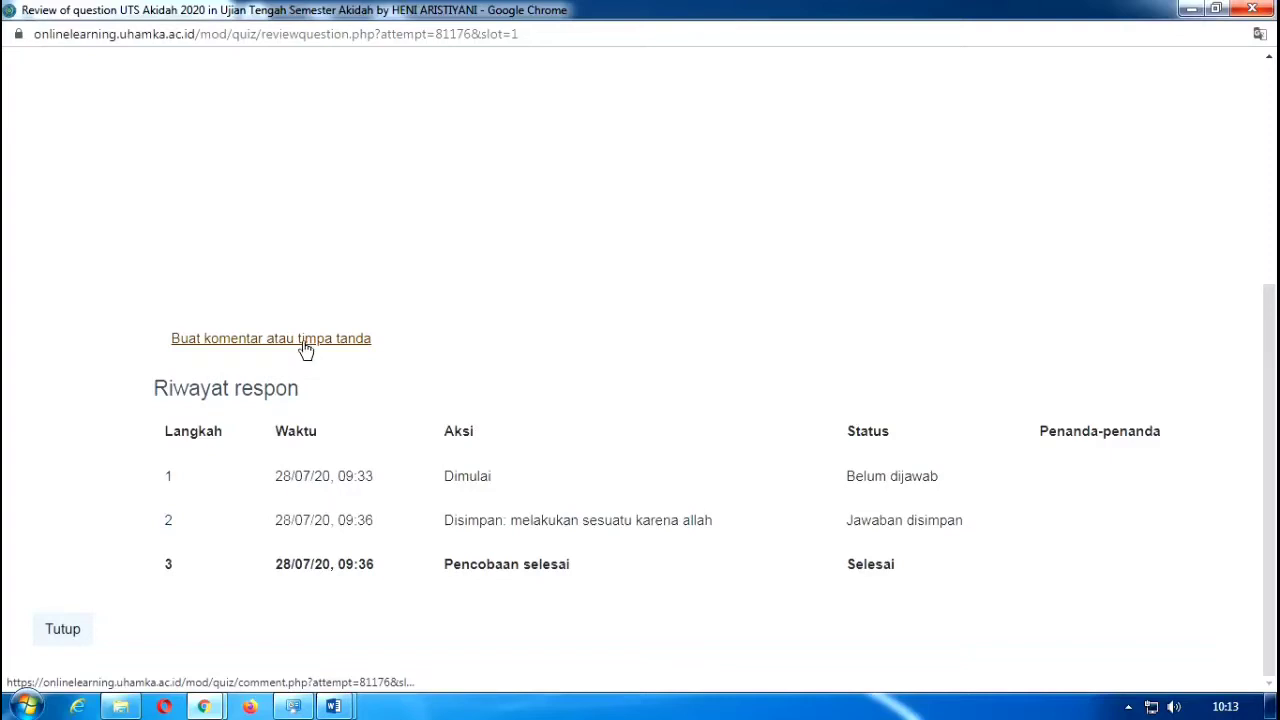
- Manually grade the first student's Q. 1 answer with a mark of 1, leaving the comment empty, and save it
{"action": "left_click", "coordinate": [307, 350]}
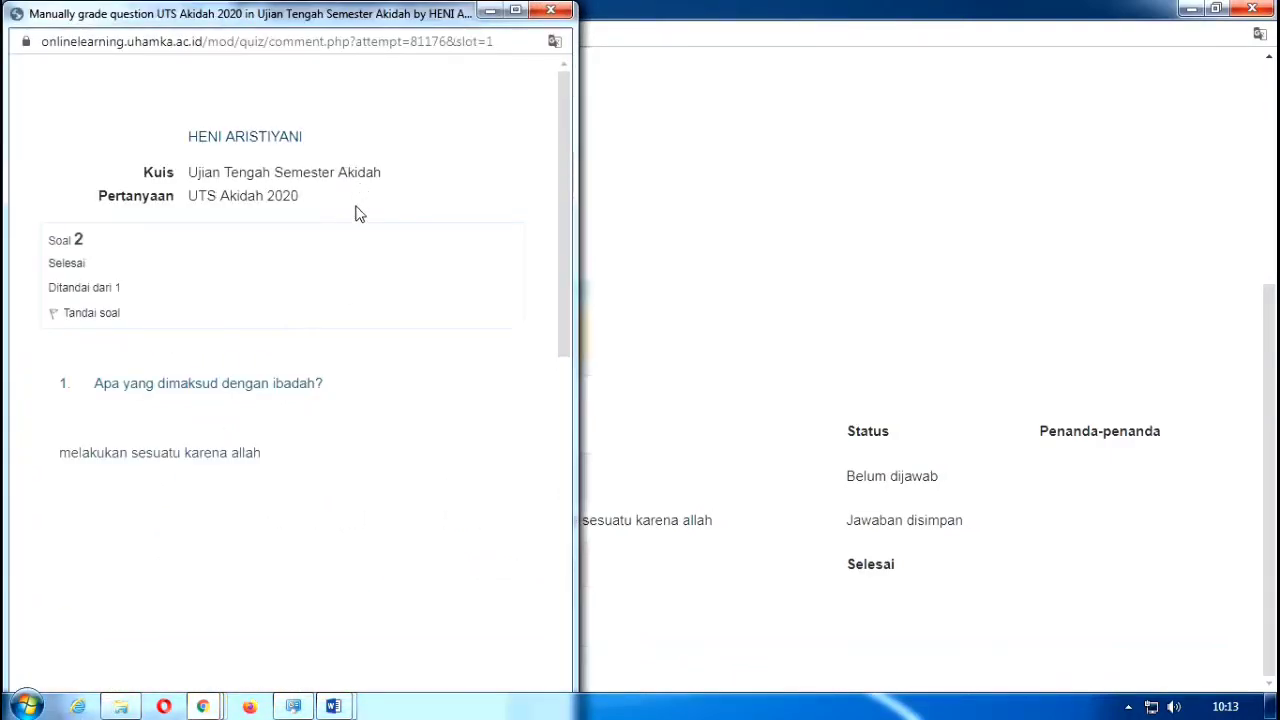
{"action": "scroll", "coordinate": [420, 250], "scroll_direction": "down", "scroll_amount": 5}
{"action": "scroll", "coordinate": [400, 280], "scroll_direction": "down", "scroll_amount": 3}
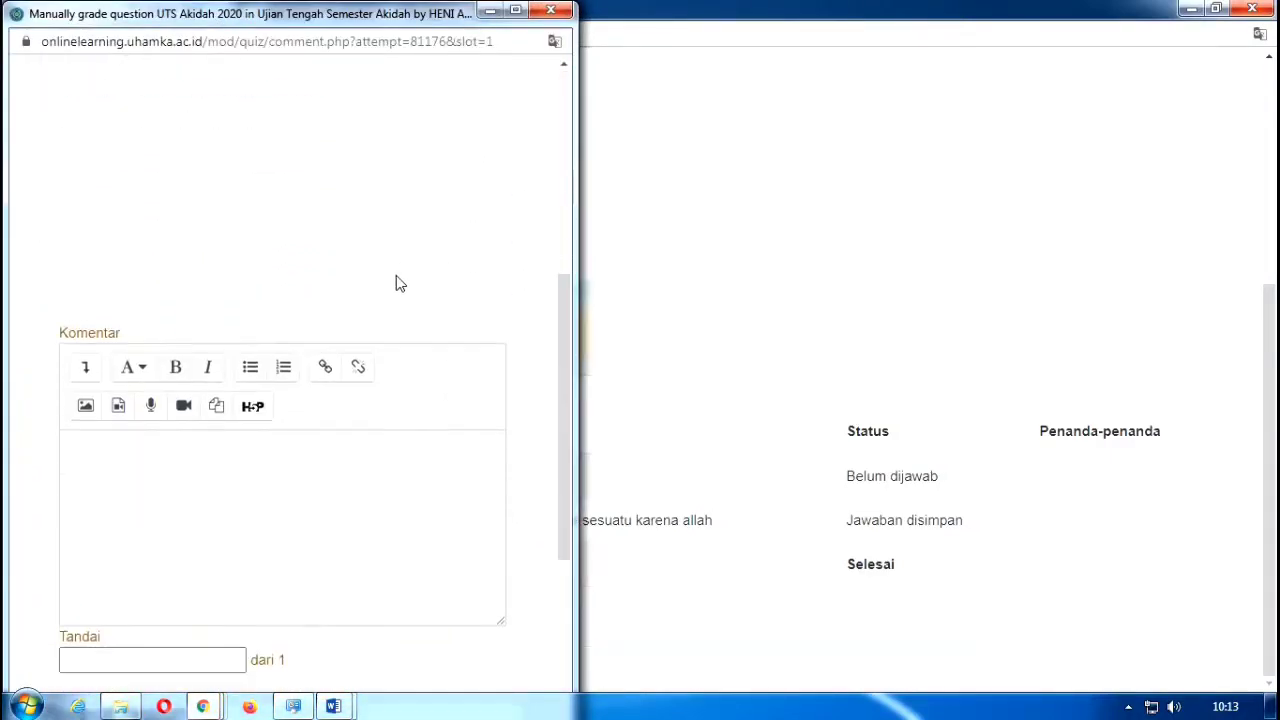
{"action": "left_click", "coordinate": [169, 292]}
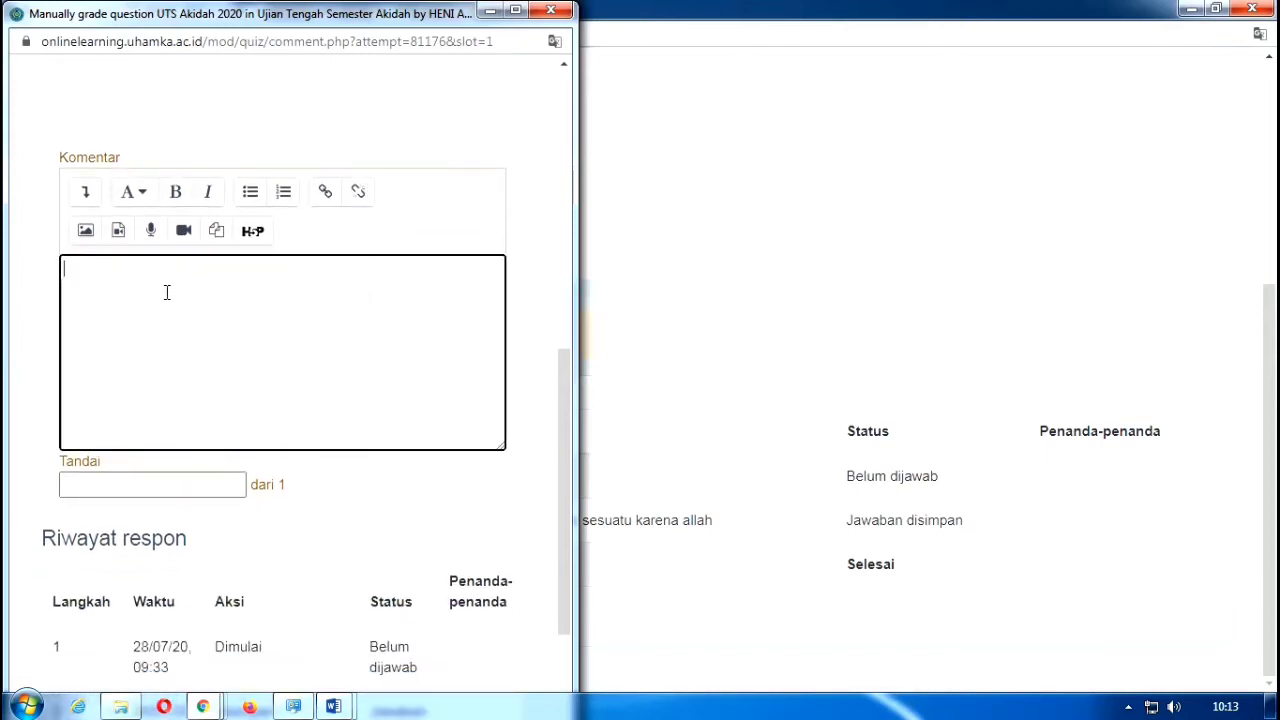
{"action": "left_click", "coordinate": [198, 89]}
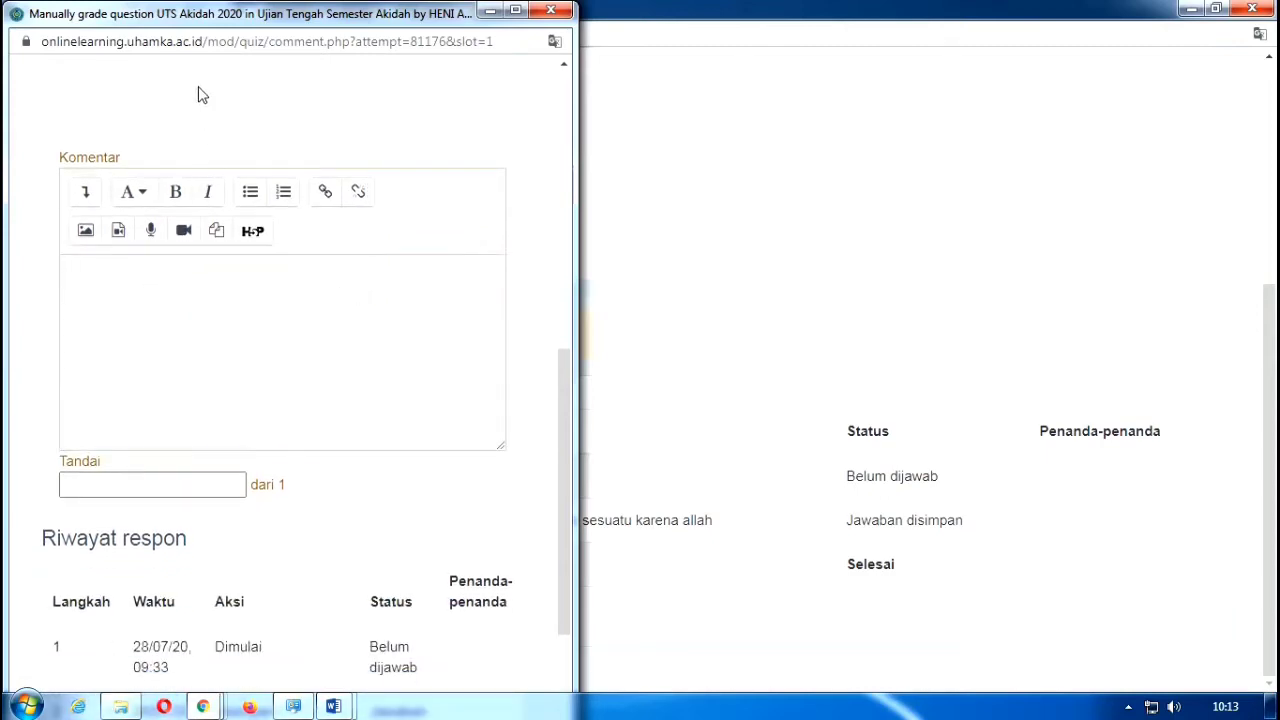
{"action": "left_click", "coordinate": [113, 481]}
{"action": "scroll", "coordinate": [118, 460], "scroll_direction": "down", "scroll_amount": 1}
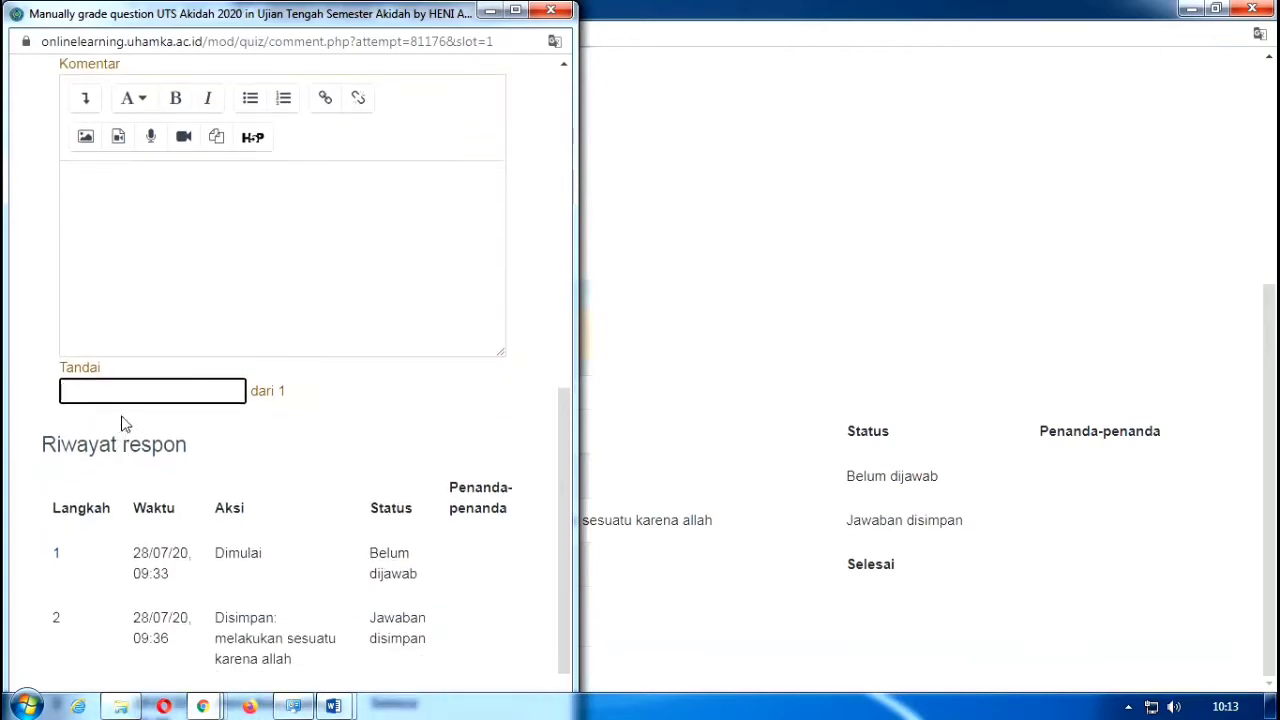
{"action": "scroll", "coordinate": [117, 388], "scroll_direction": "down", "scroll_amount": 1}
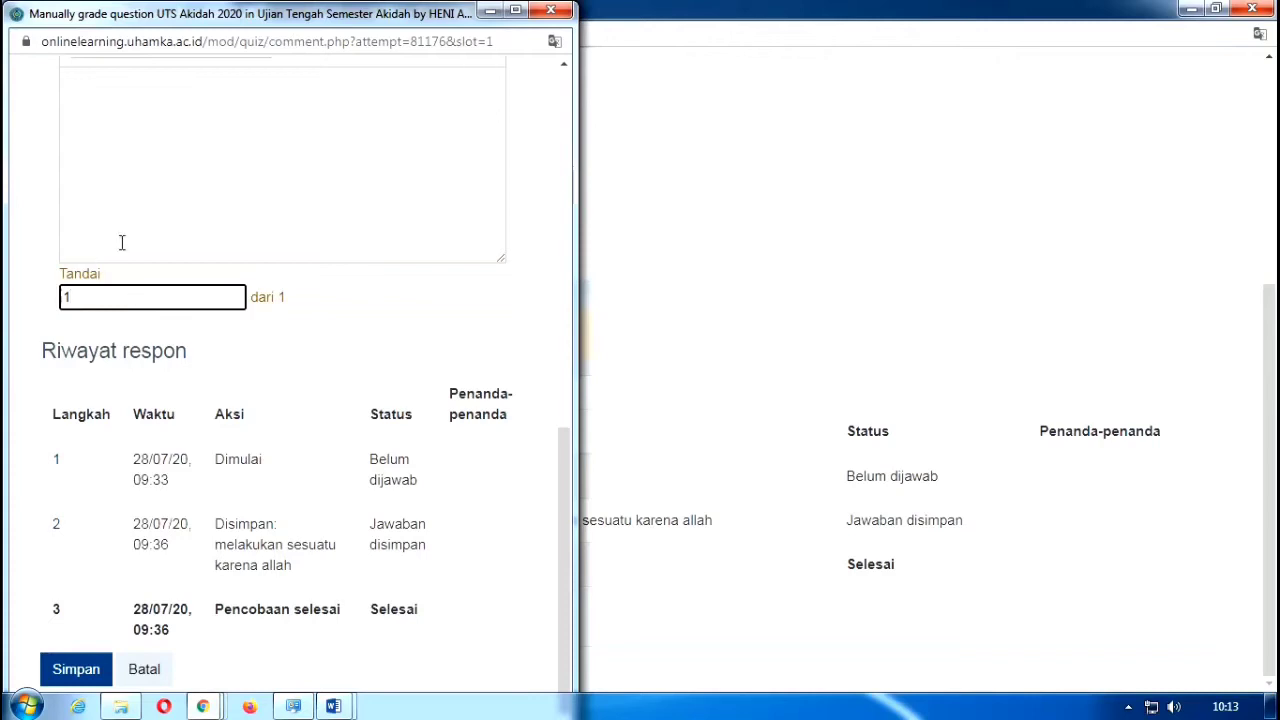
{"action": "scroll", "coordinate": [194, 235], "scroll_direction": "up", "scroll_amount": 6}
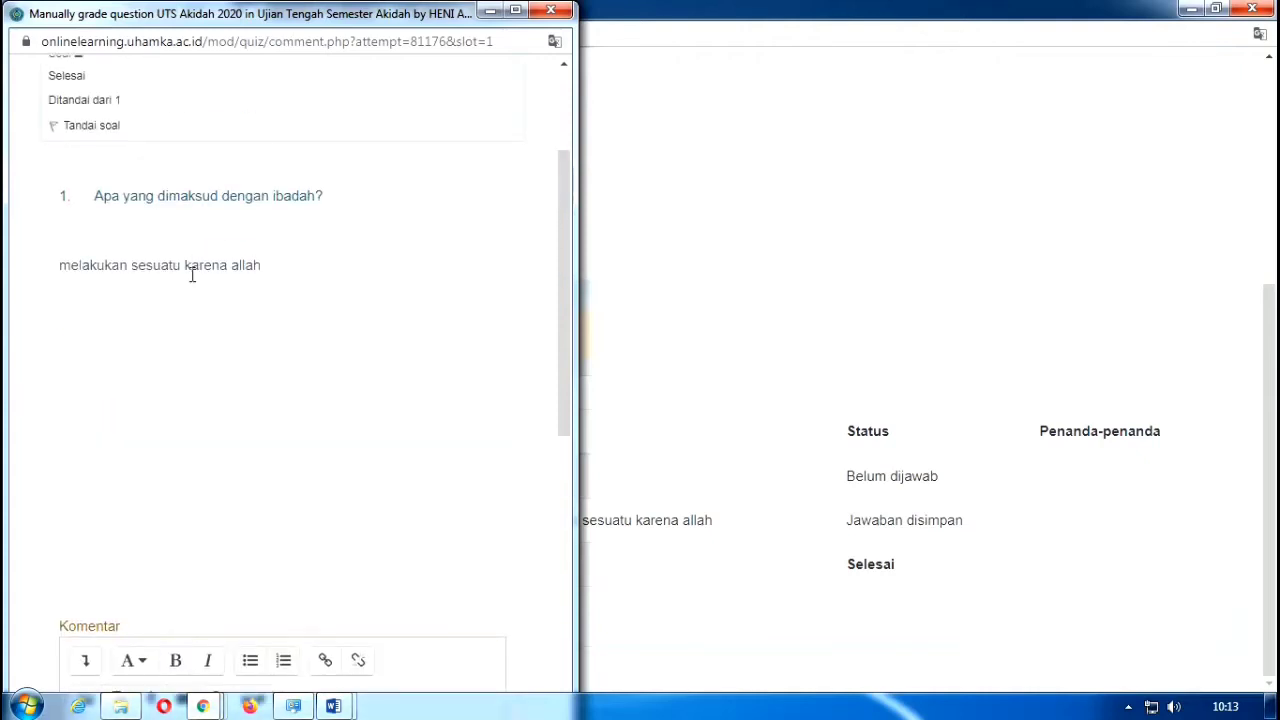
{"action": "scroll", "coordinate": [193, 275], "scroll_direction": "down", "scroll_amount": 6}
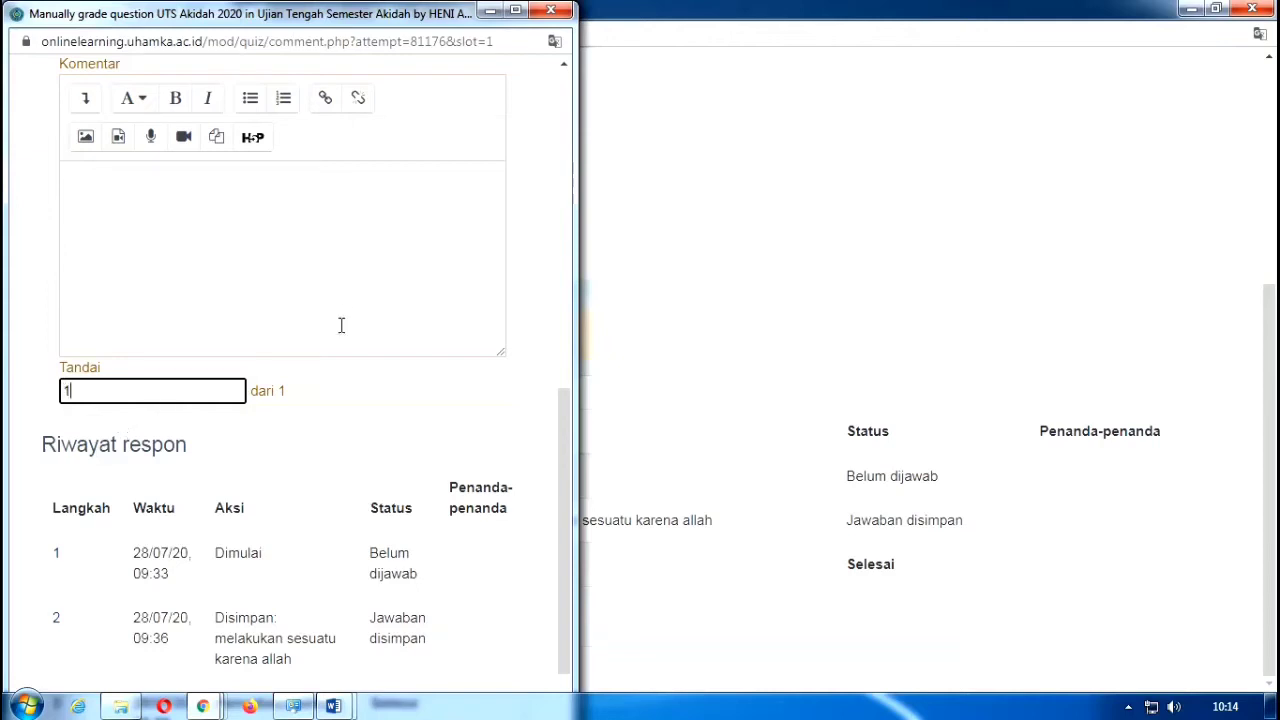
{"action": "scroll", "coordinate": [332, 327], "scroll_direction": "down", "scroll_amount": 1}
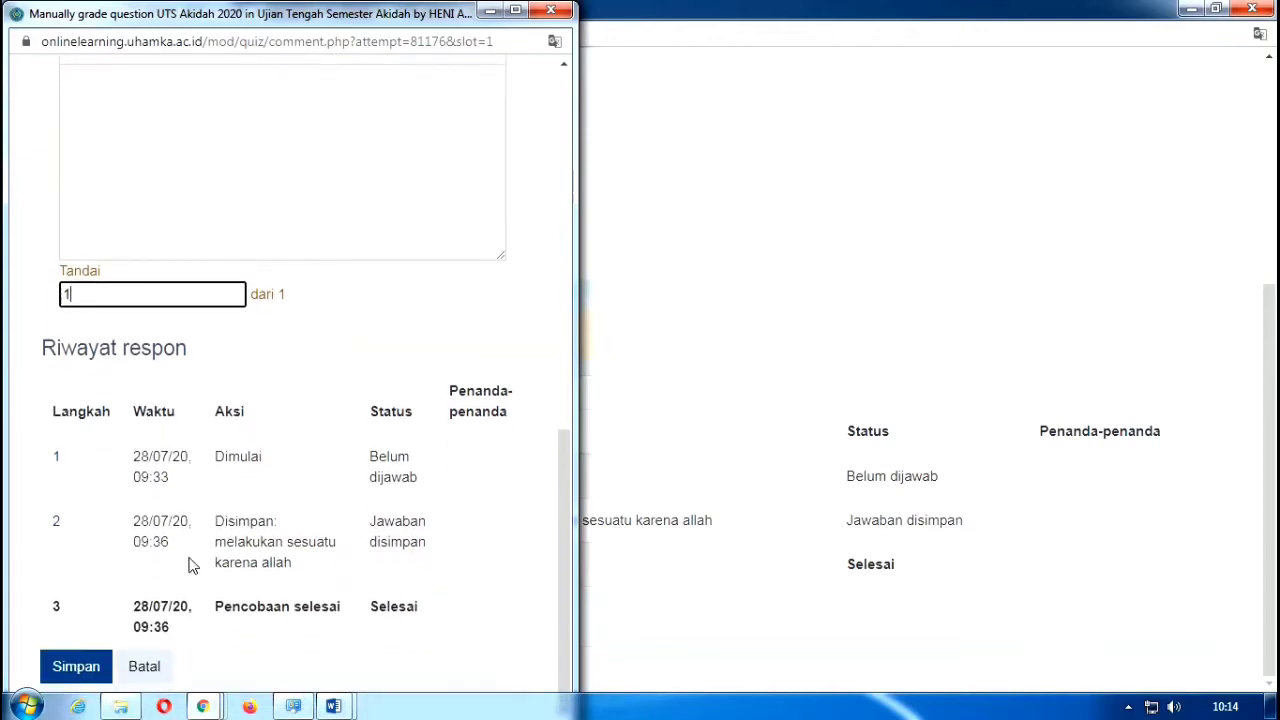
{"action": "left_click", "coordinate": [64, 680]}
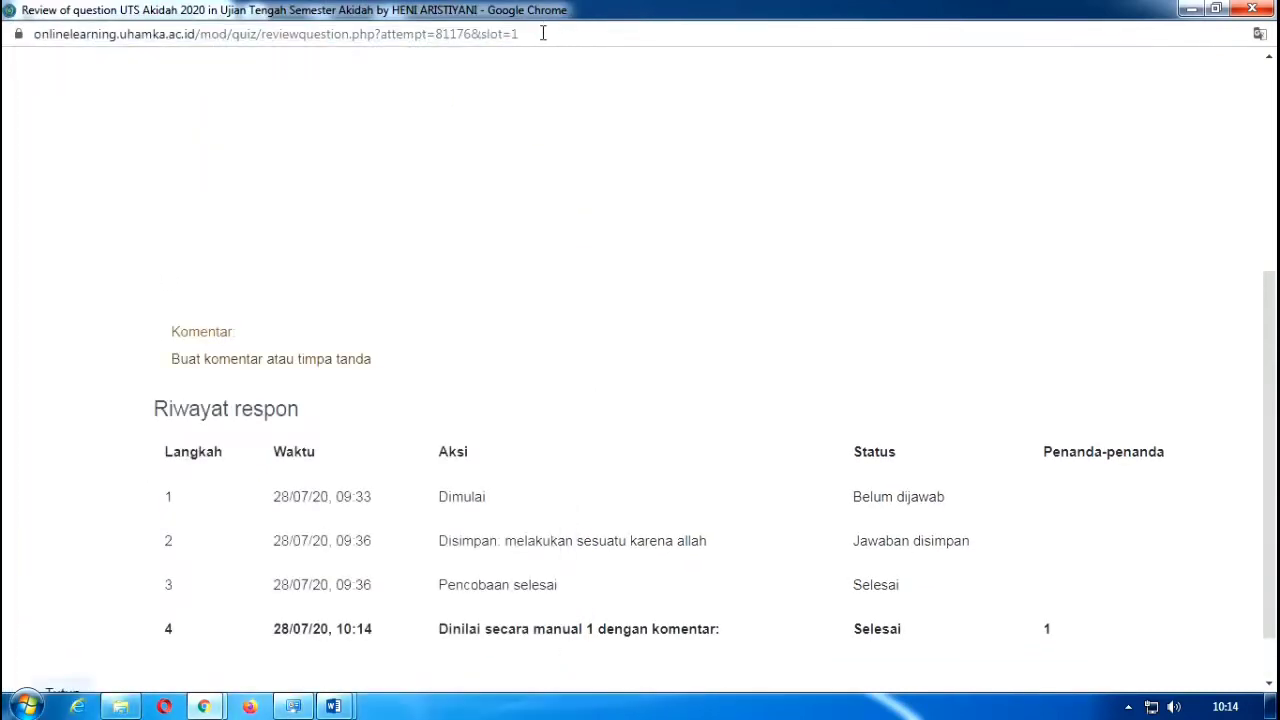
- Check the graded Q. 1 response and its history, and close the review window
{"action": "scroll", "coordinate": [937, 440], "scroll_direction": "down", "scroll_amount": 1}
{"action": "scroll", "coordinate": [1173, 135], "scroll_direction": "up", "scroll_amount": 3}
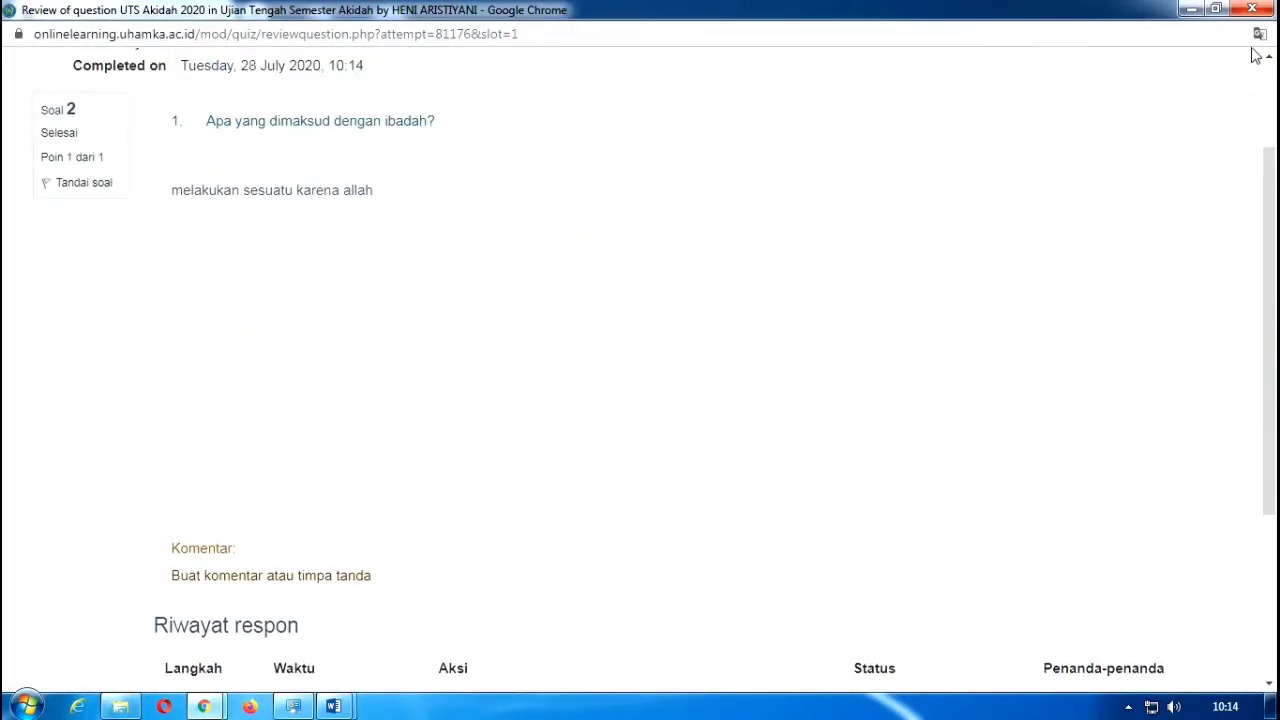
{"action": "left_click", "coordinate": [1252, 9]}
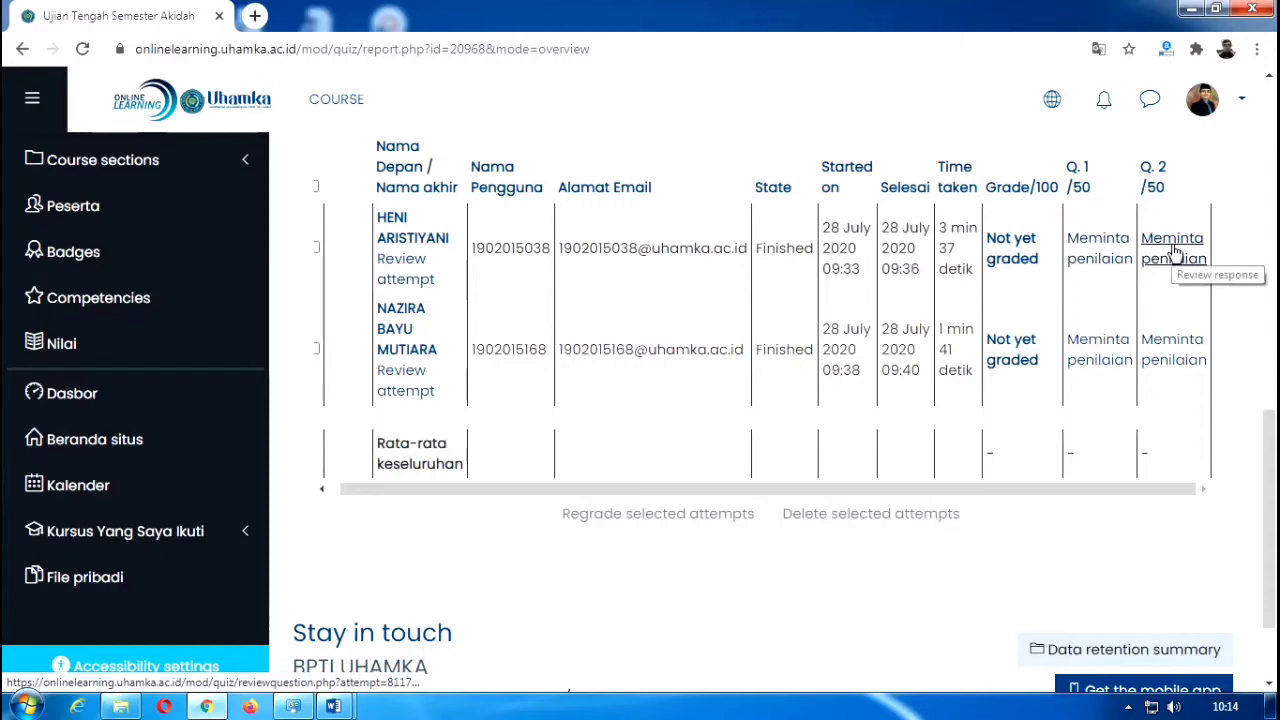
- Open the first student's Q. 2 response from the results table and read the answer
{"action": "left_click", "coordinate": [1177, 250]}
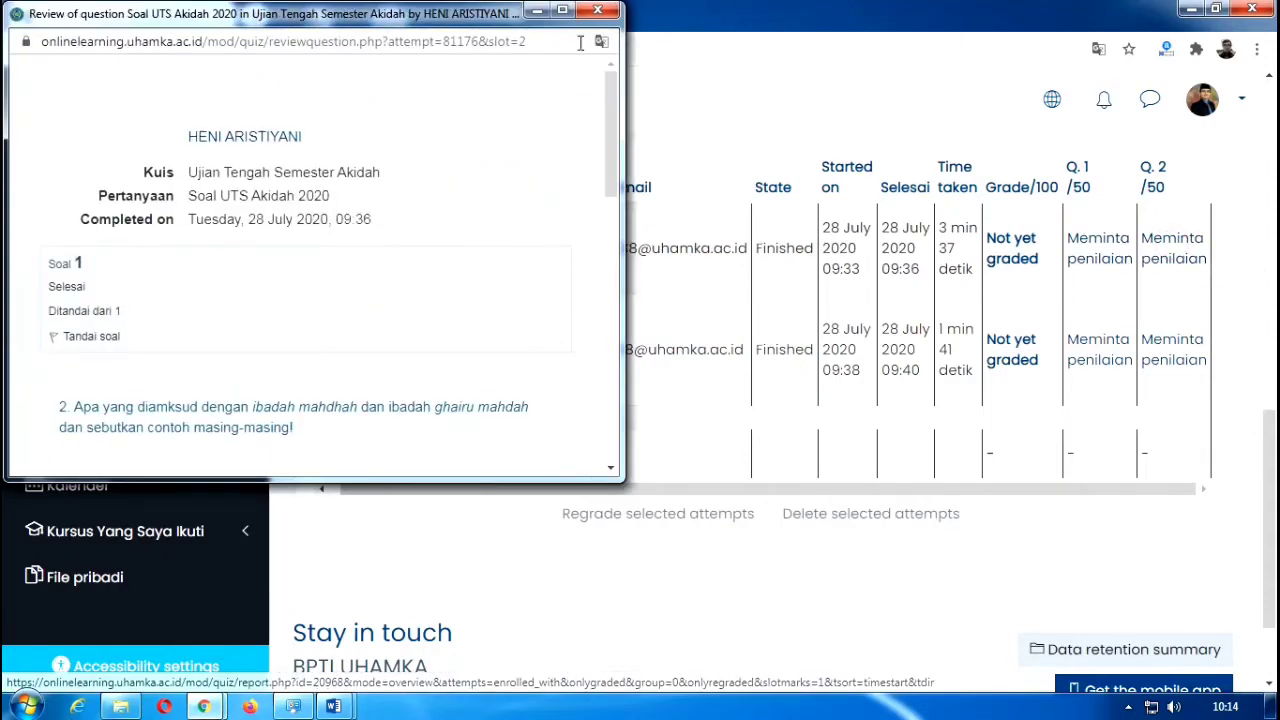
{"action": "left_click_drag", "start_coordinate": [606, 103], "coordinate": [608, 189]}
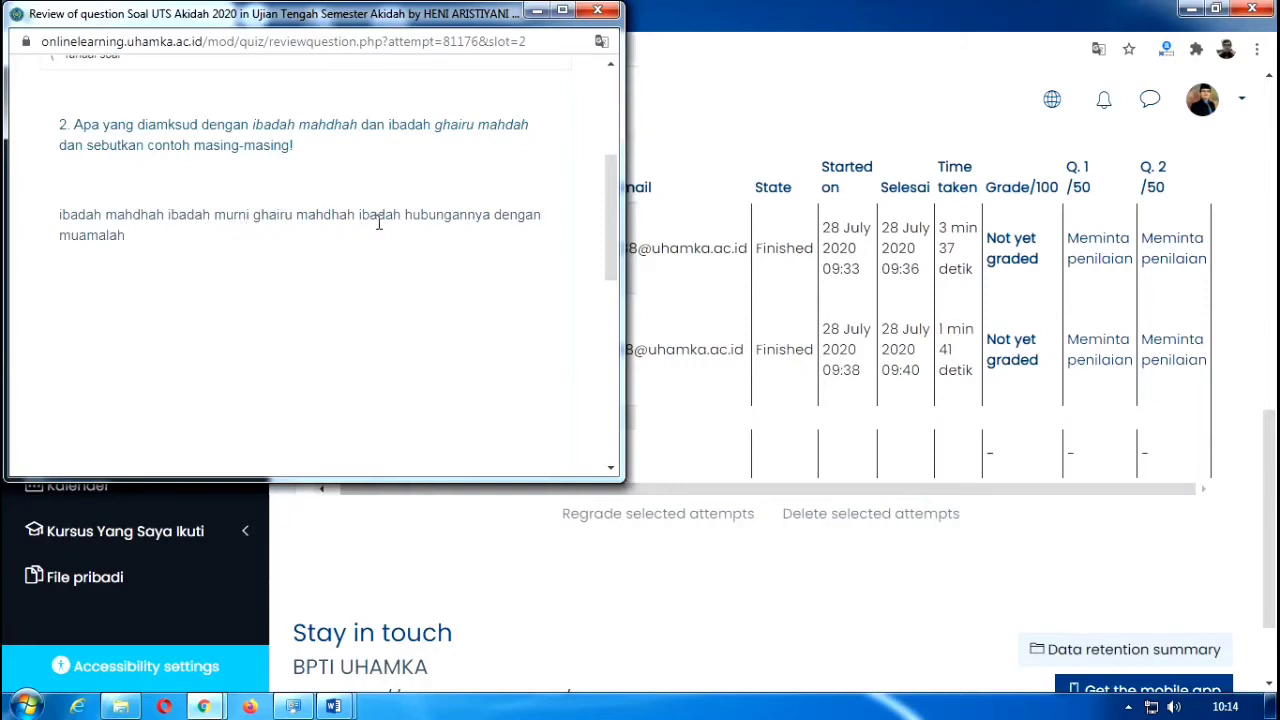
{"action": "left_click_drag", "start_coordinate": [609, 200], "coordinate": [608, 307]}
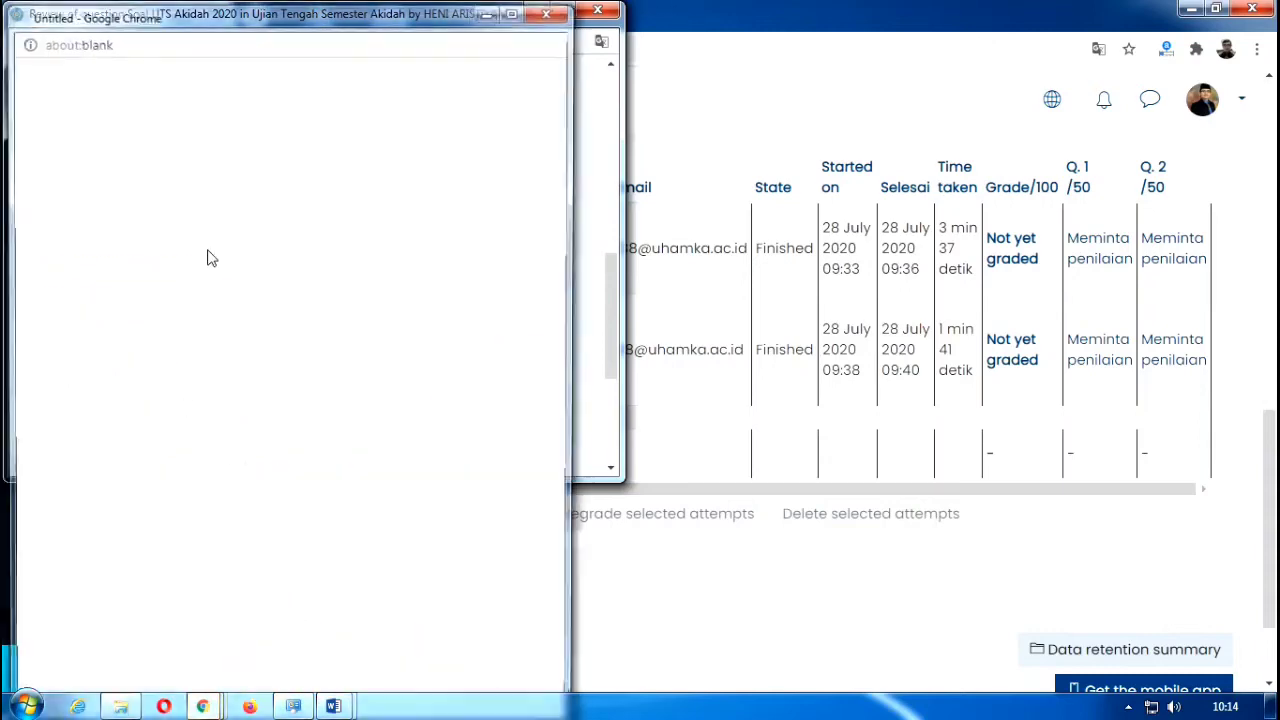
- Manually grade the first student's Q. 2 answer with a mark of 1, save it, and close the grading and review windows
{"action": "scroll", "coordinate": [229, 318], "scroll_direction": "down", "scroll_amount": 2}
{"action": "scroll", "coordinate": [229, 318], "scroll_direction": "down", "scroll_amount": 5}
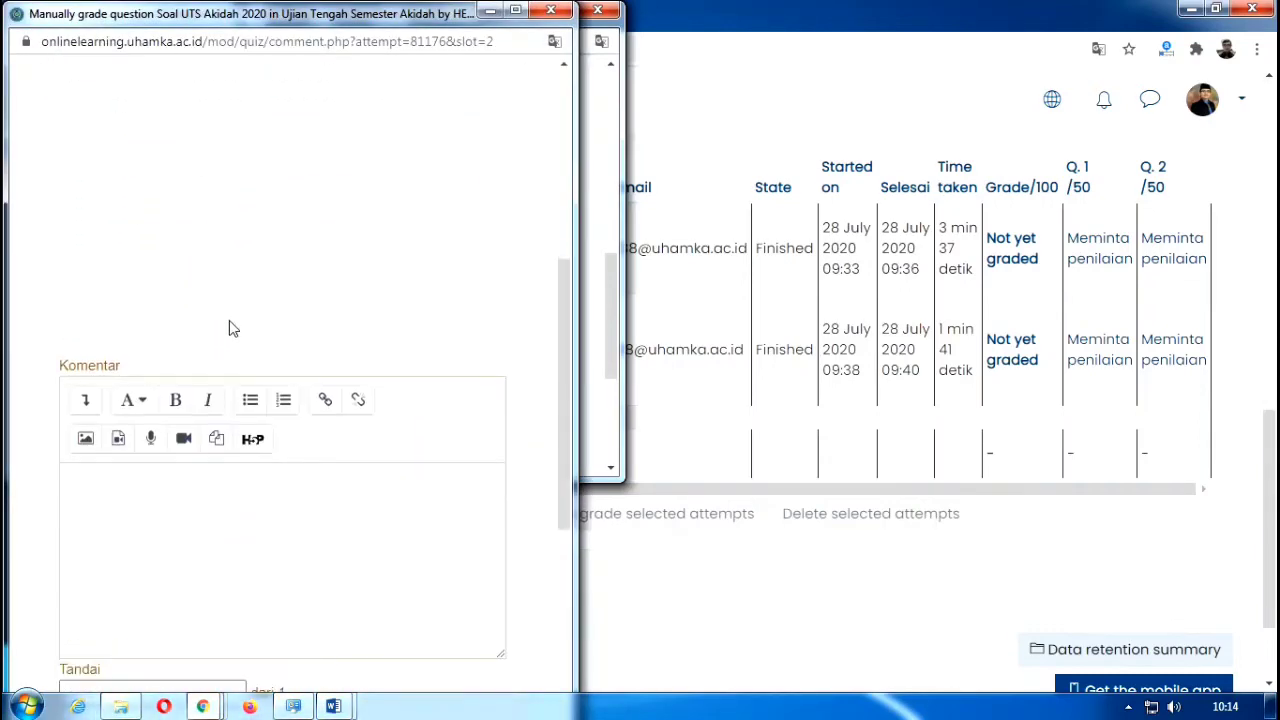
{"action": "left_click", "coordinate": [132, 417]}
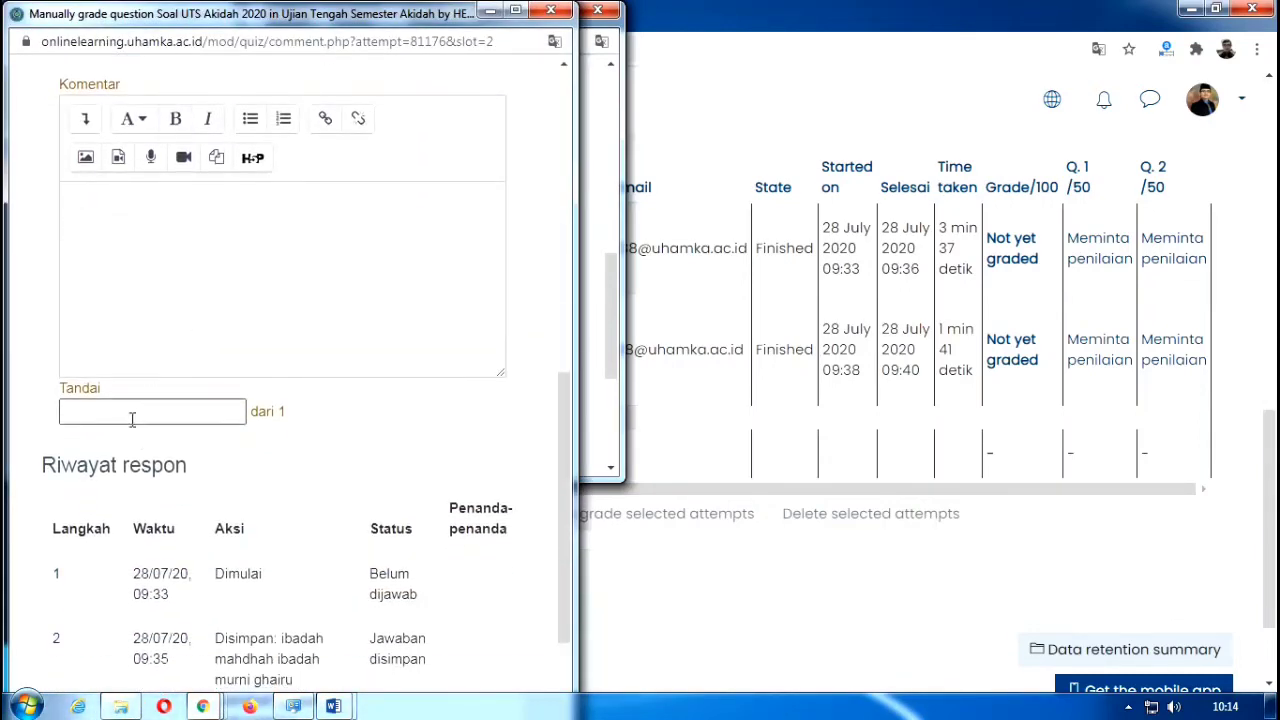
{"action": "left_click", "coordinate": [129, 415]}
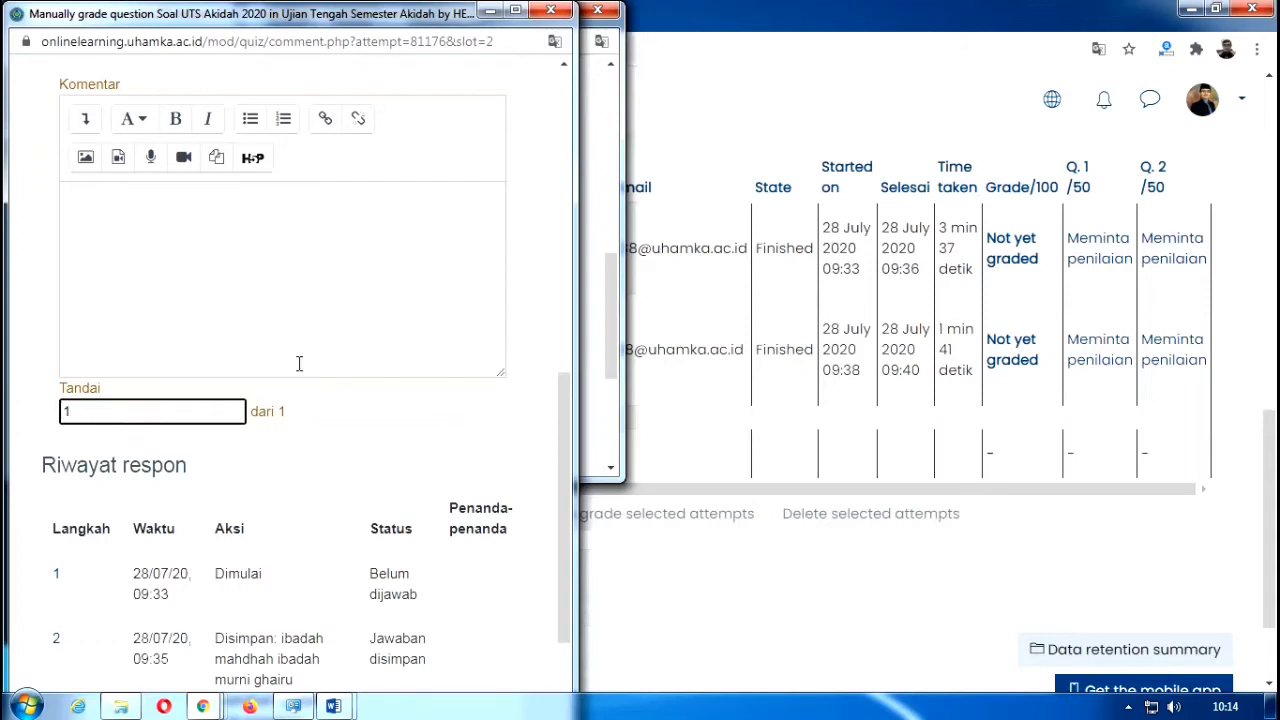
{"action": "type", "text": "1"}
{"action": "scroll", "coordinate": [320, 355], "scroll_direction": "down", "scroll_amount": 2}
{"action": "scroll", "coordinate": [334, 322], "scroll_direction": "down", "scroll_amount": 2}
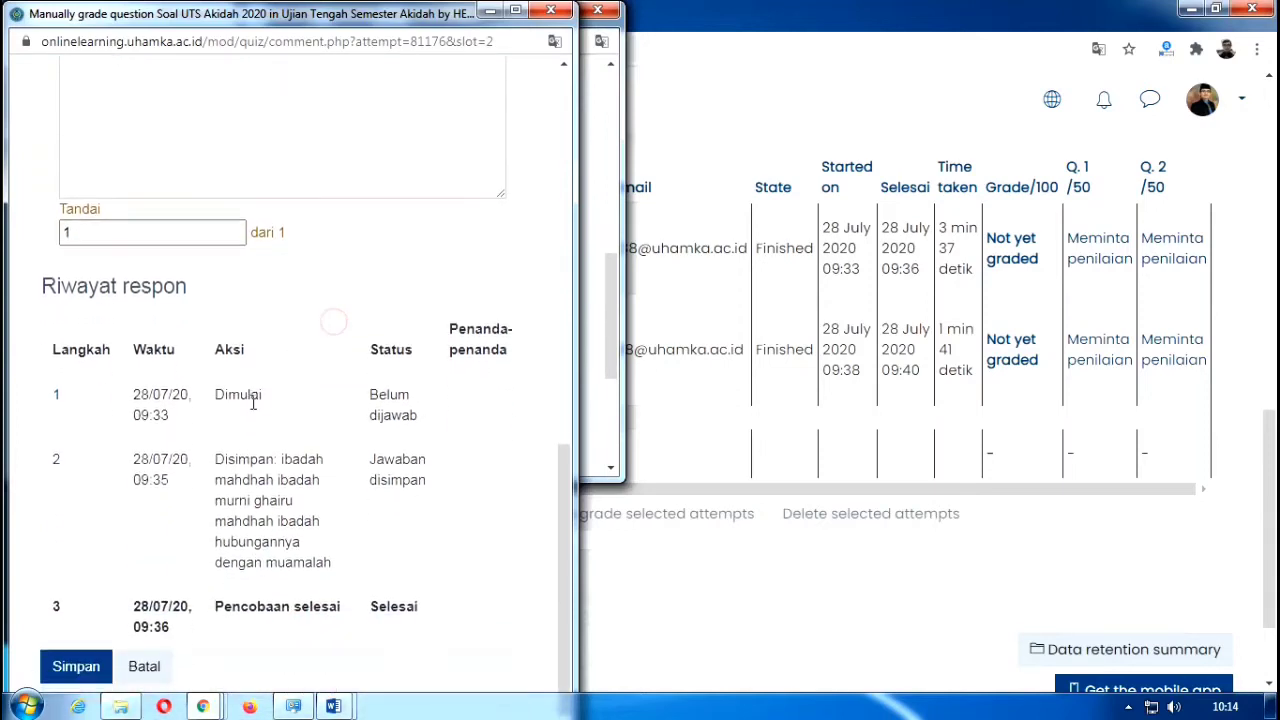
{"action": "left_click", "coordinate": [82, 662]}
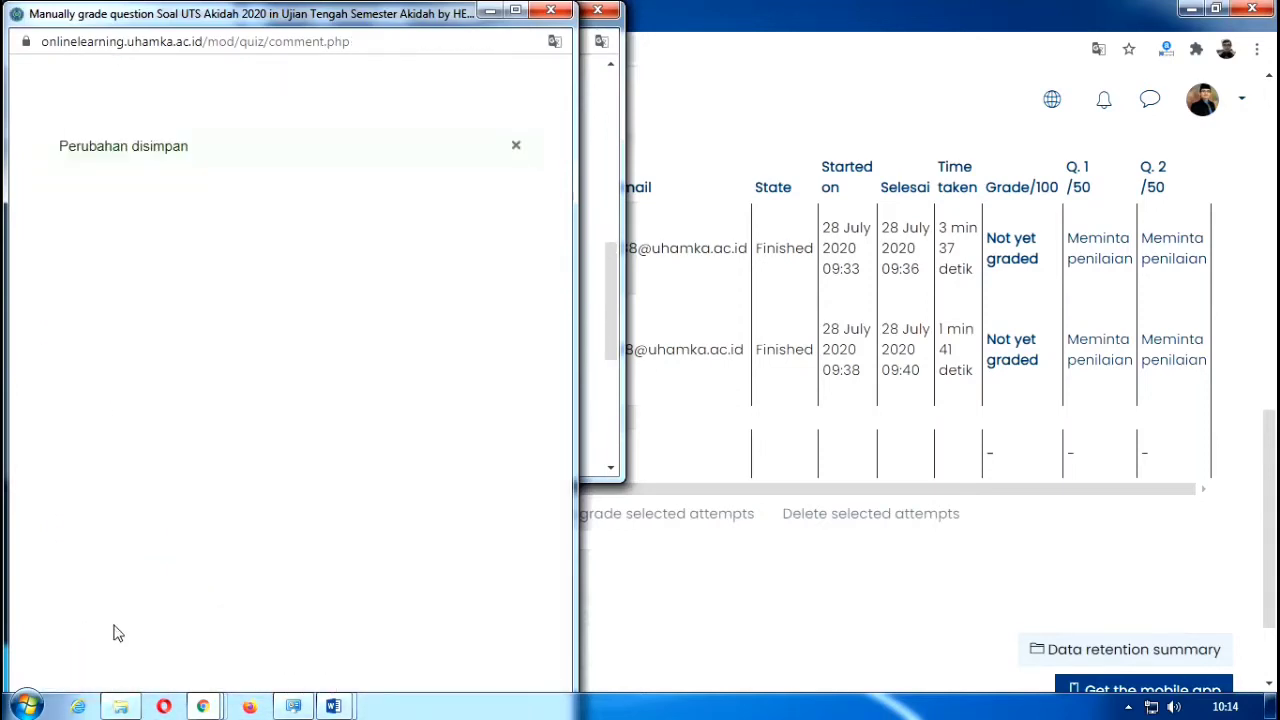
{"action": "left_click", "coordinate": [555, 11]}
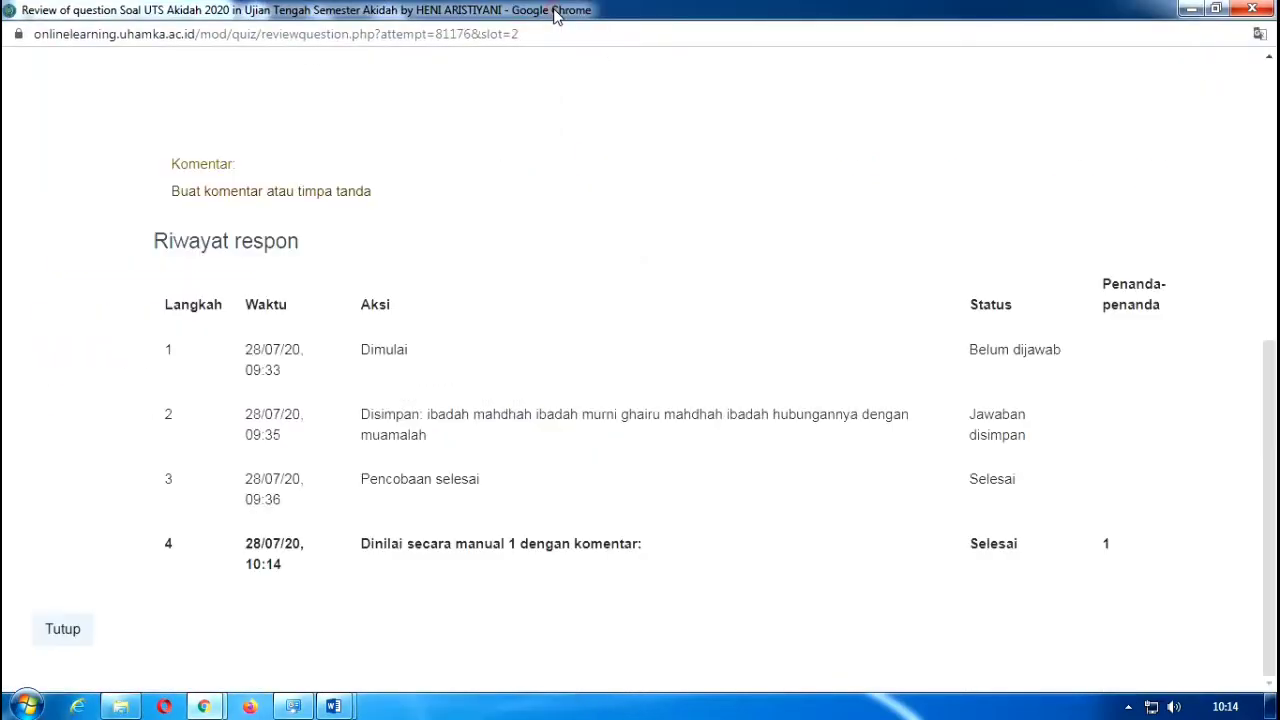
{"action": "left_click", "coordinate": [1252, 9]}
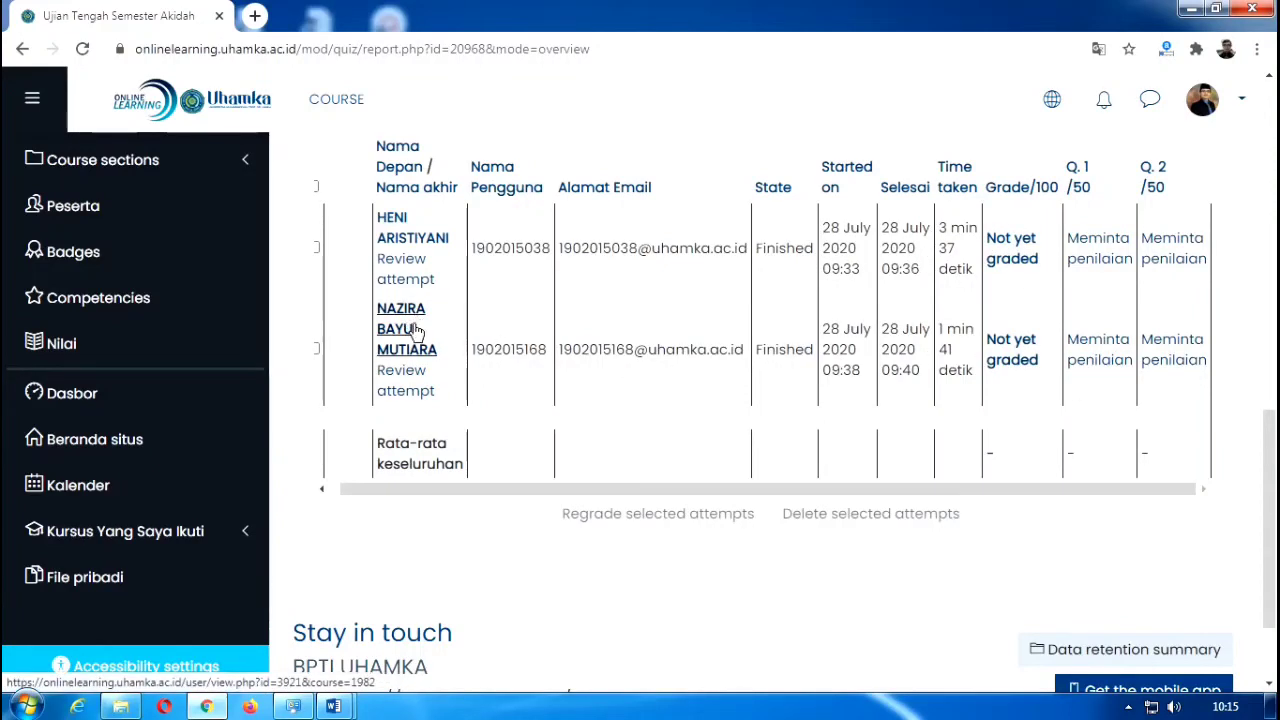
- Open the second student's Q. 1 response from the results table and bring up its comment and mark override form
{"action": "left_click", "coordinate": [1103, 352]}
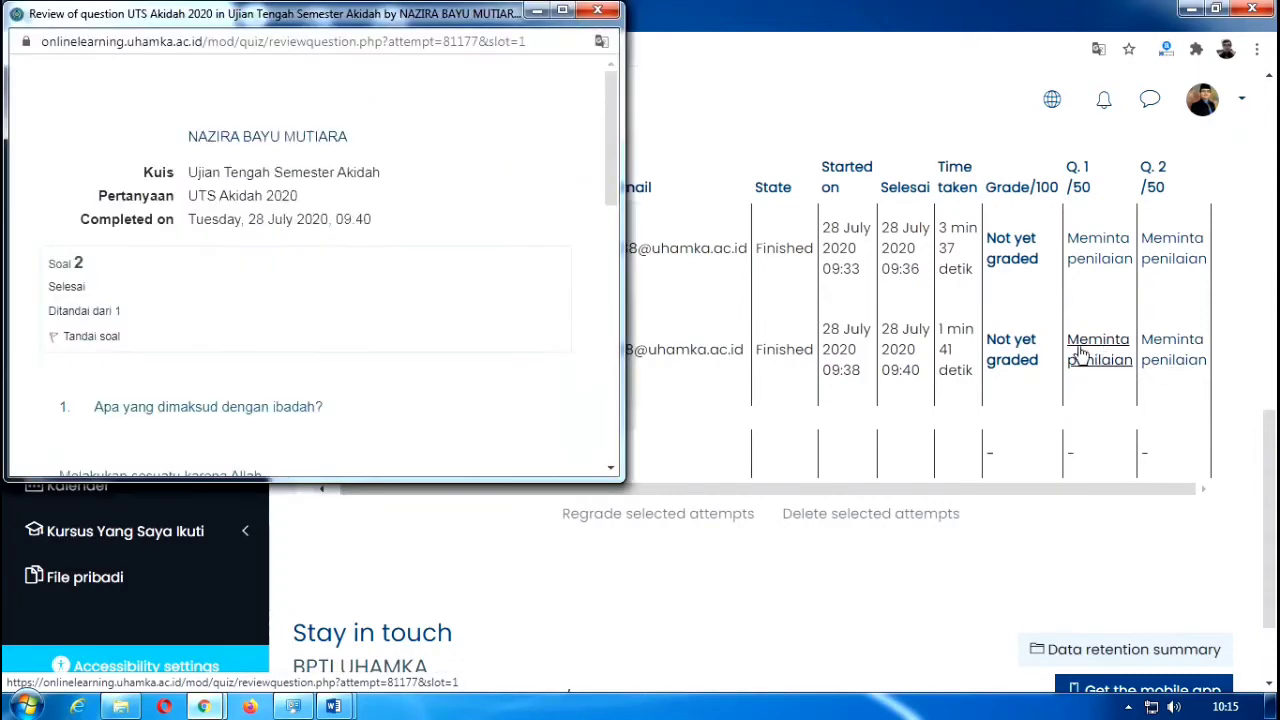
{"action": "left_click_drag", "start_coordinate": [612, 135], "coordinate": [612, 322]}
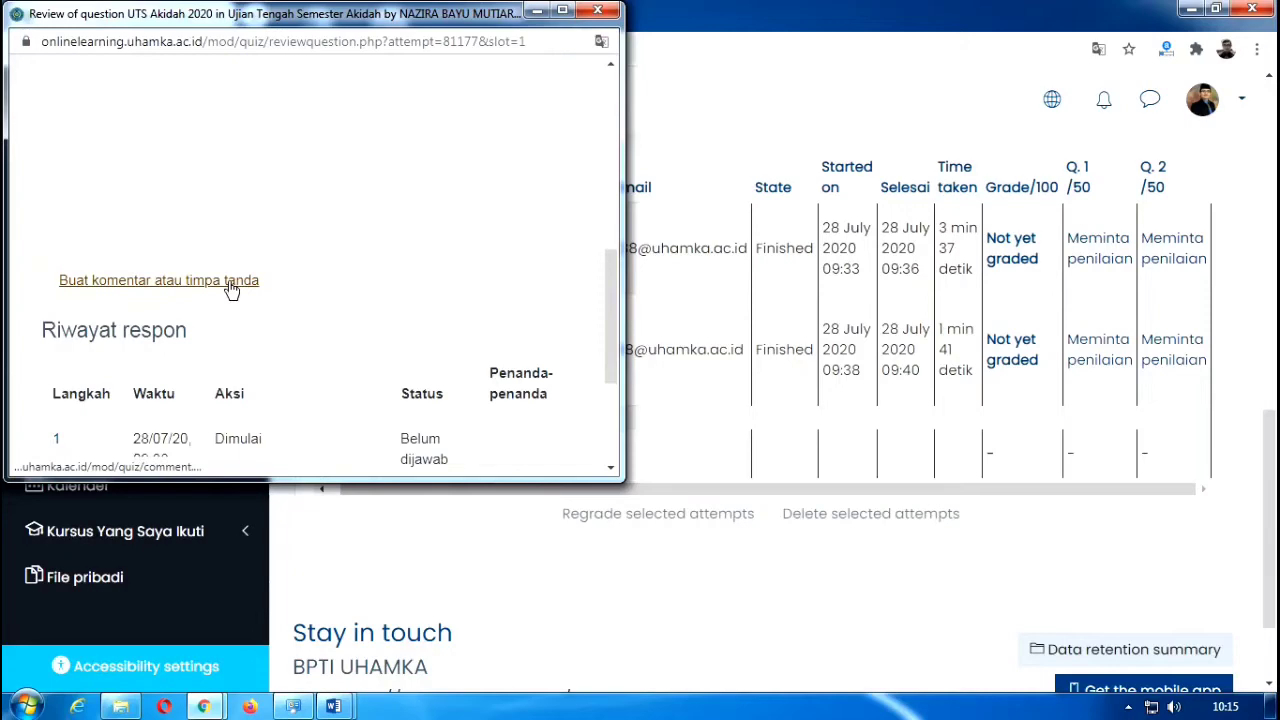
{"action": "left_click", "coordinate": [231, 284]}
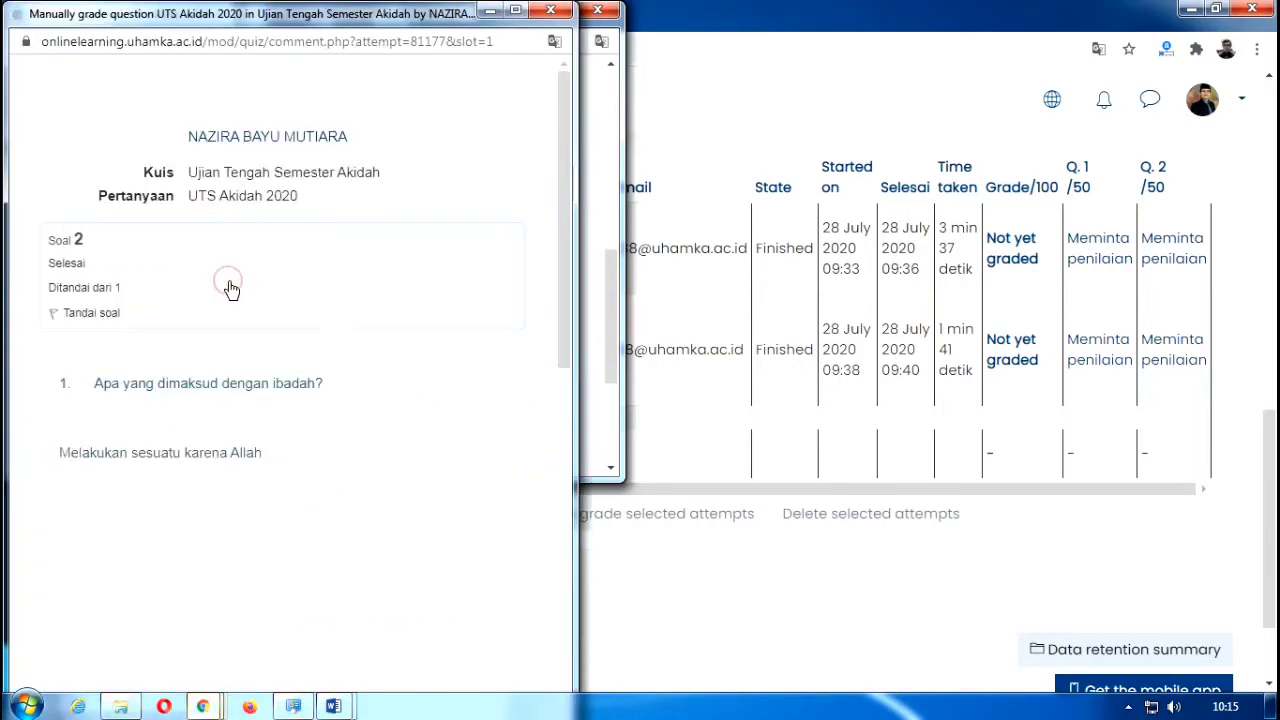
- Grade the second student's Q. 1 answer with a mark of 0,5, save it, and close the grading and review windows
{"action": "left_click_drag", "start_coordinate": [557, 206], "coordinate": [557, 327]}
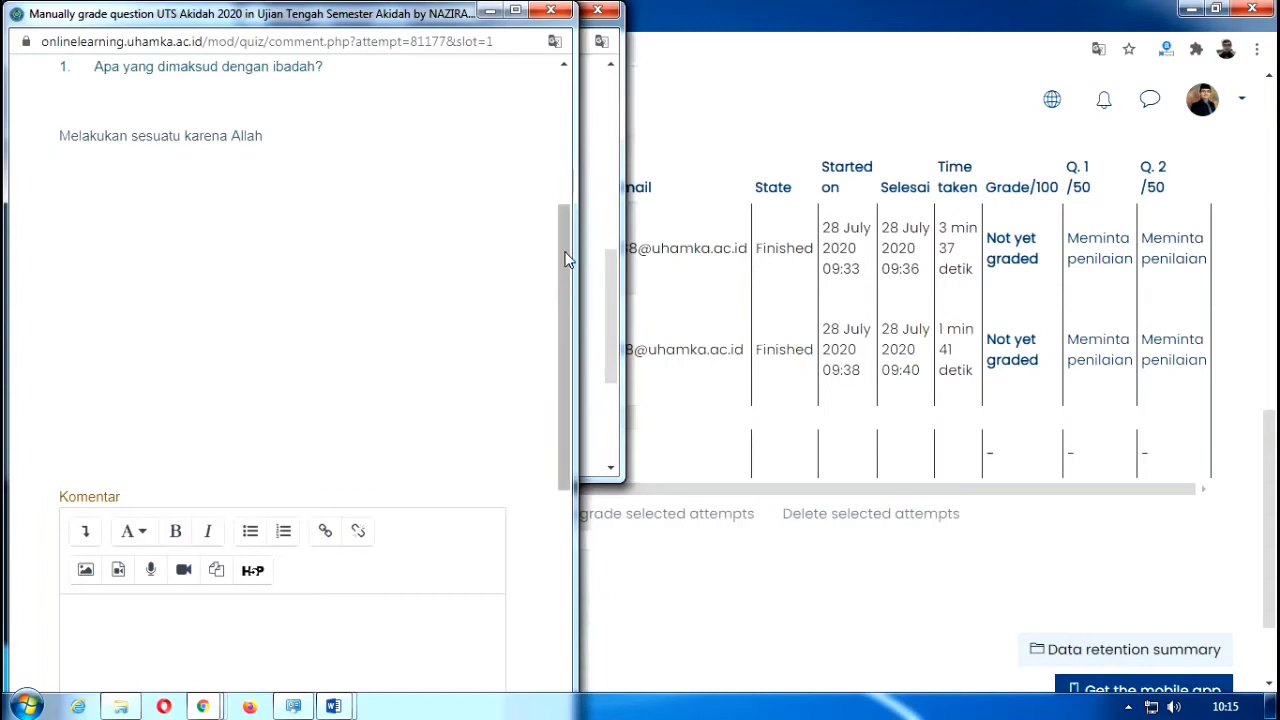
{"action": "left_click_drag", "start_coordinate": [566, 258], "coordinate": [556, 390]}
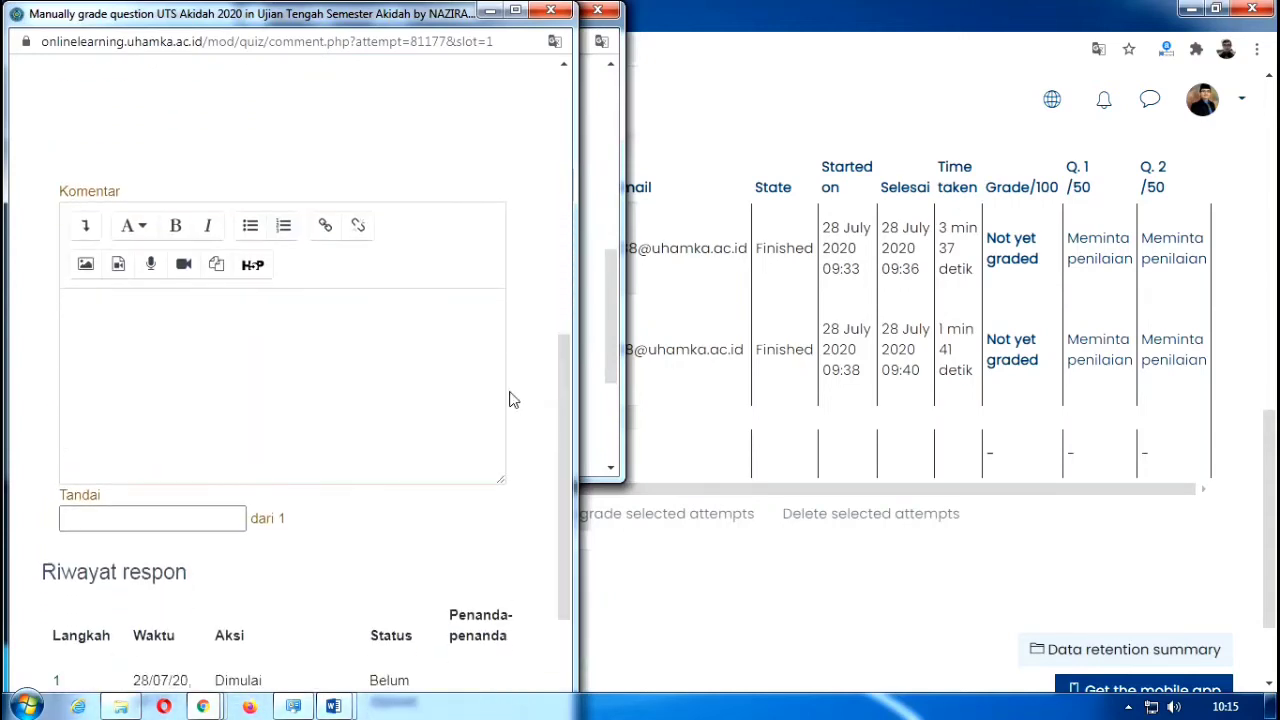
{"action": "left_click", "coordinate": [127, 522]}
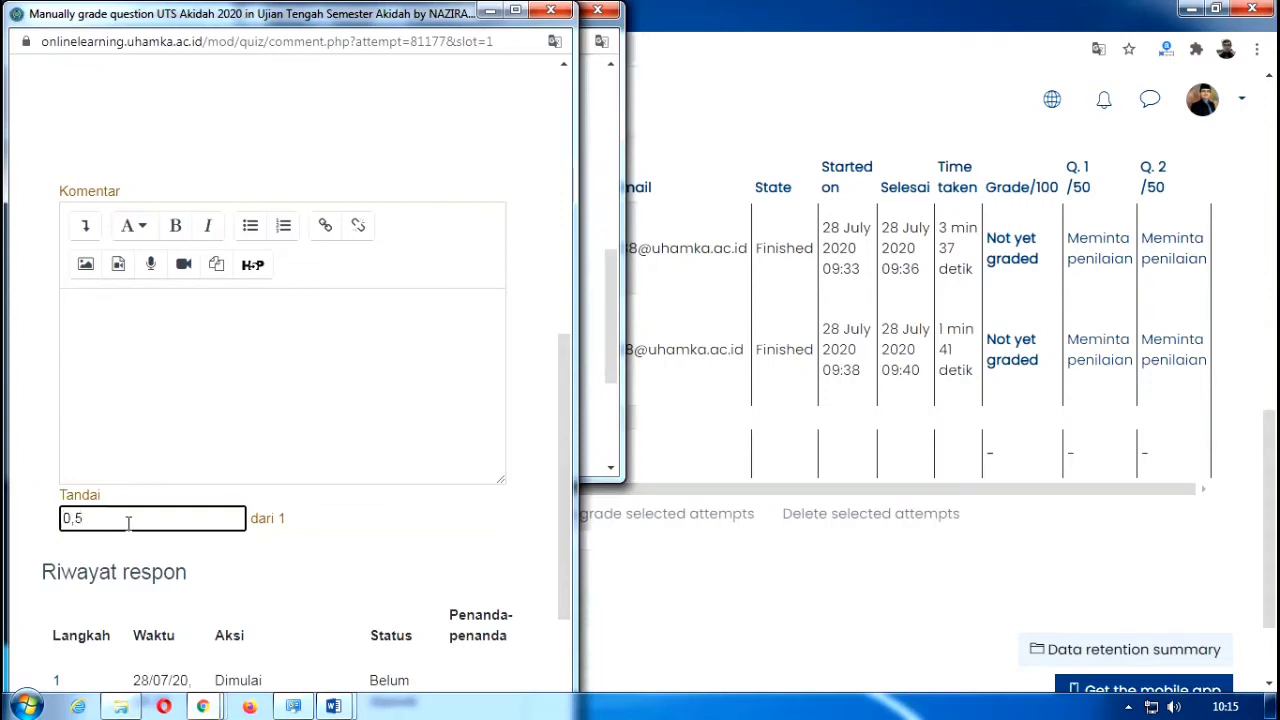
{"action": "scroll", "coordinate": [250, 459], "scroll_direction": "down", "scroll_amount": 2}
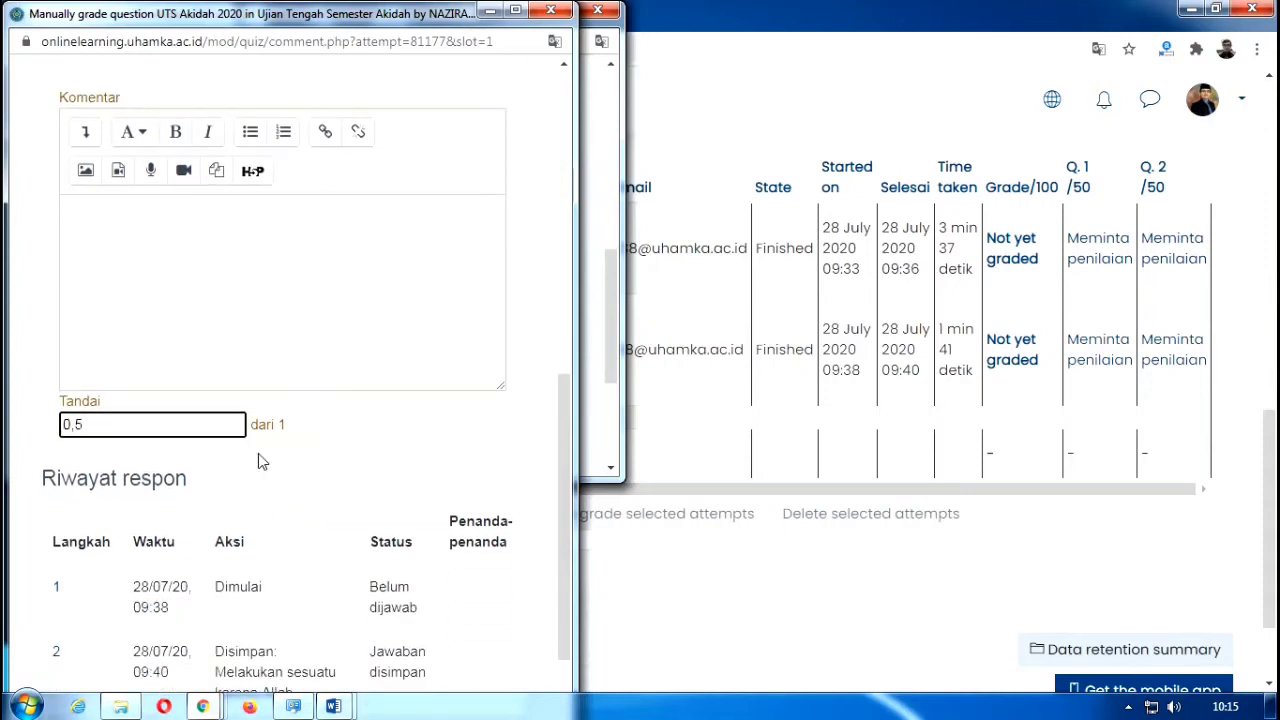
{"action": "left_click", "coordinate": [76, 666]}
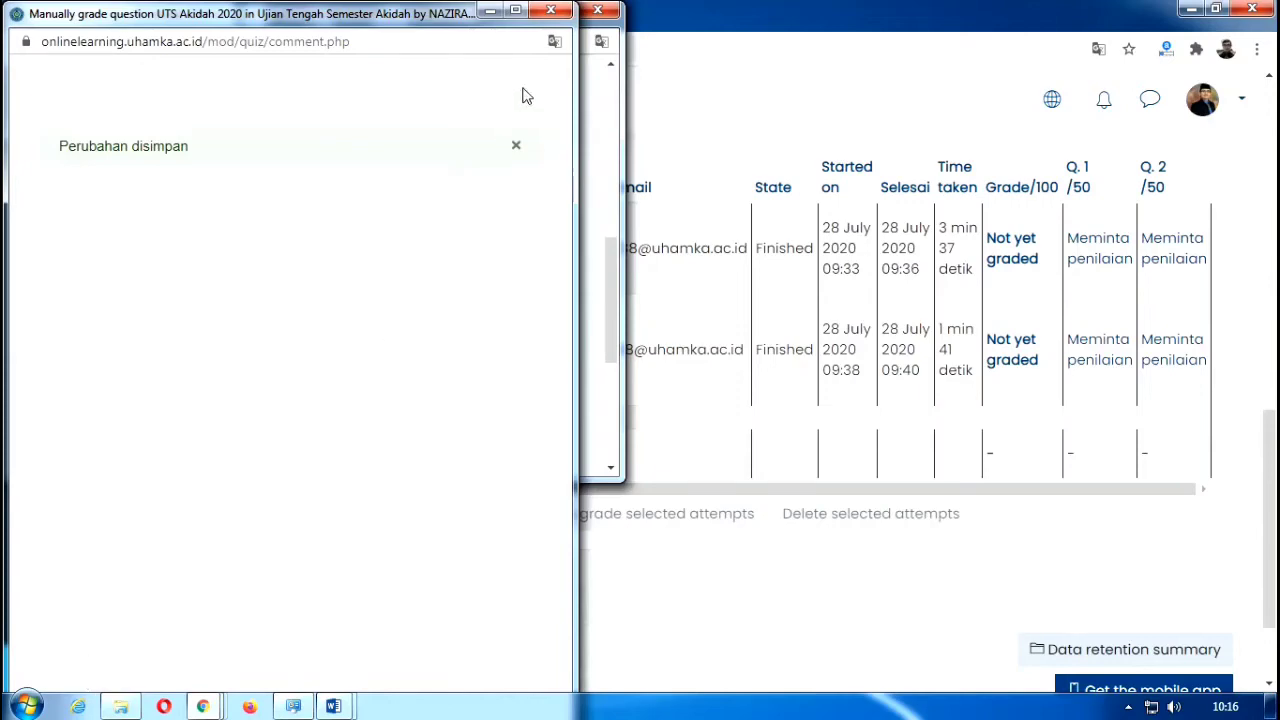
{"action": "left_click", "coordinate": [551, 11]}
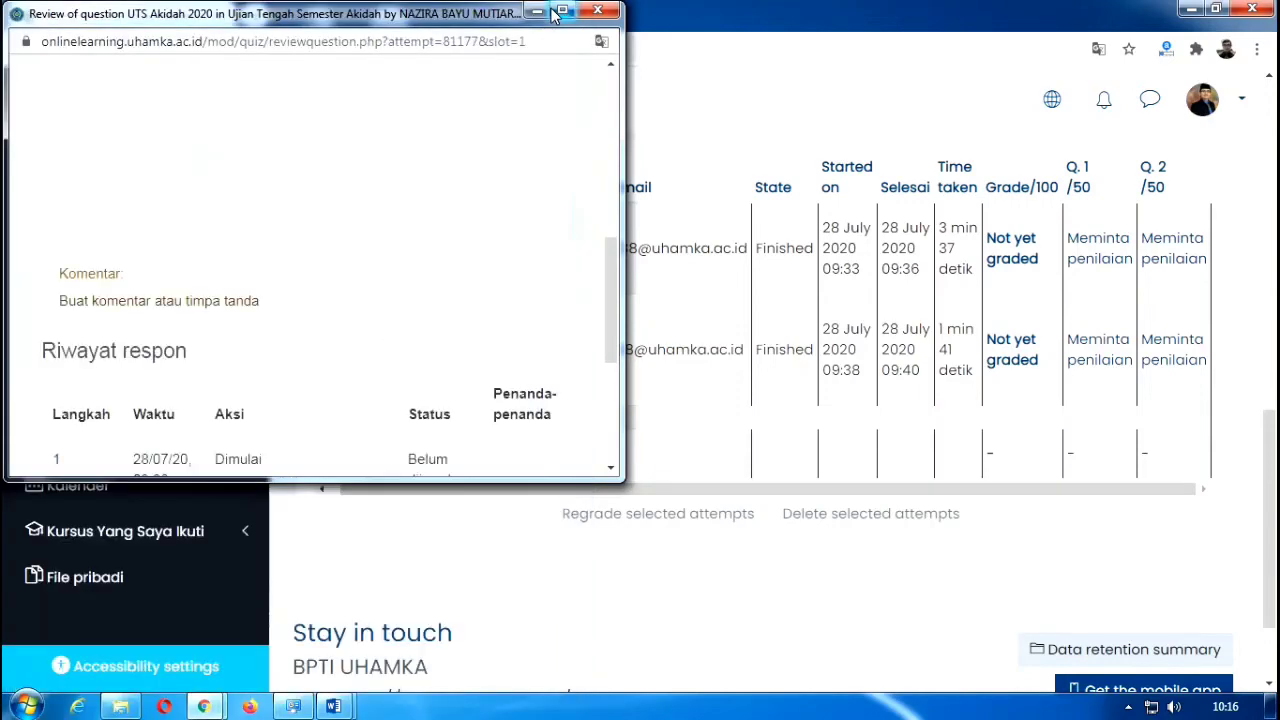
{"action": "left_click", "coordinate": [603, 12]}
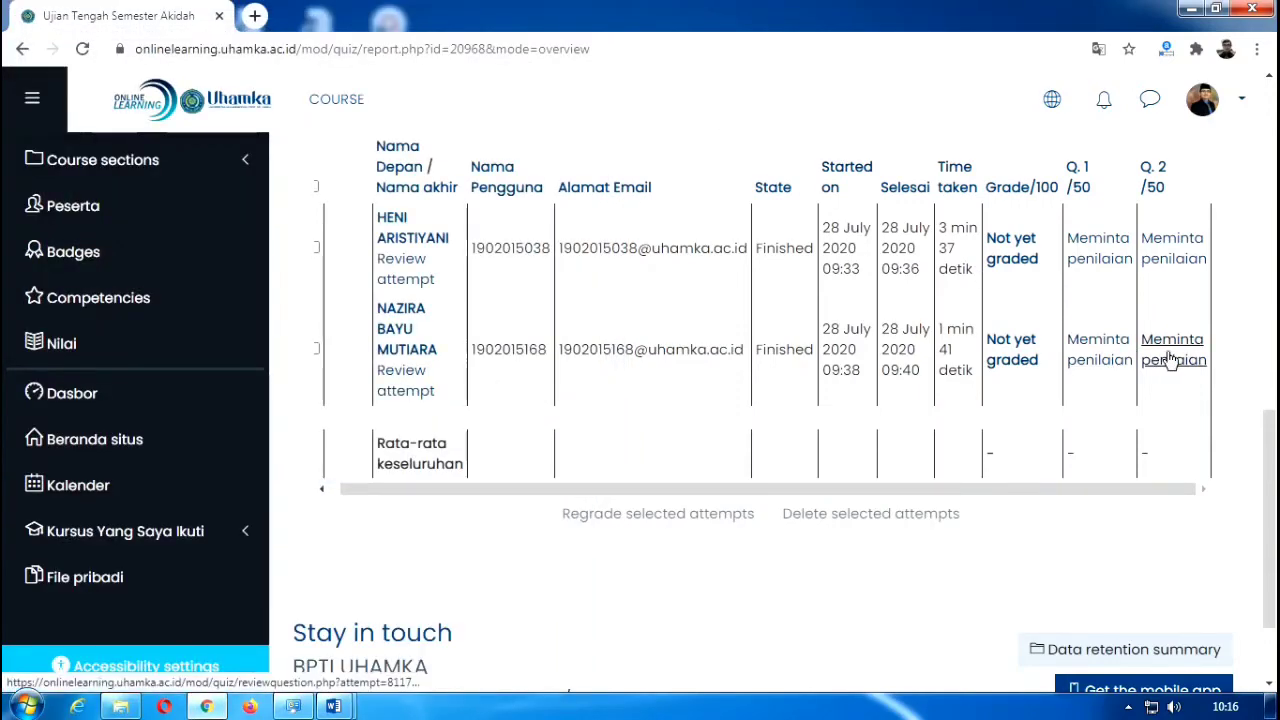
- Open the second student's Q. 2 response, read the answer, and bring up its comment and mark override form
{"action": "left_click", "coordinate": [1155, 362]}
{"action": "left_click_drag", "start_coordinate": [610, 175], "coordinate": [603, 255]}
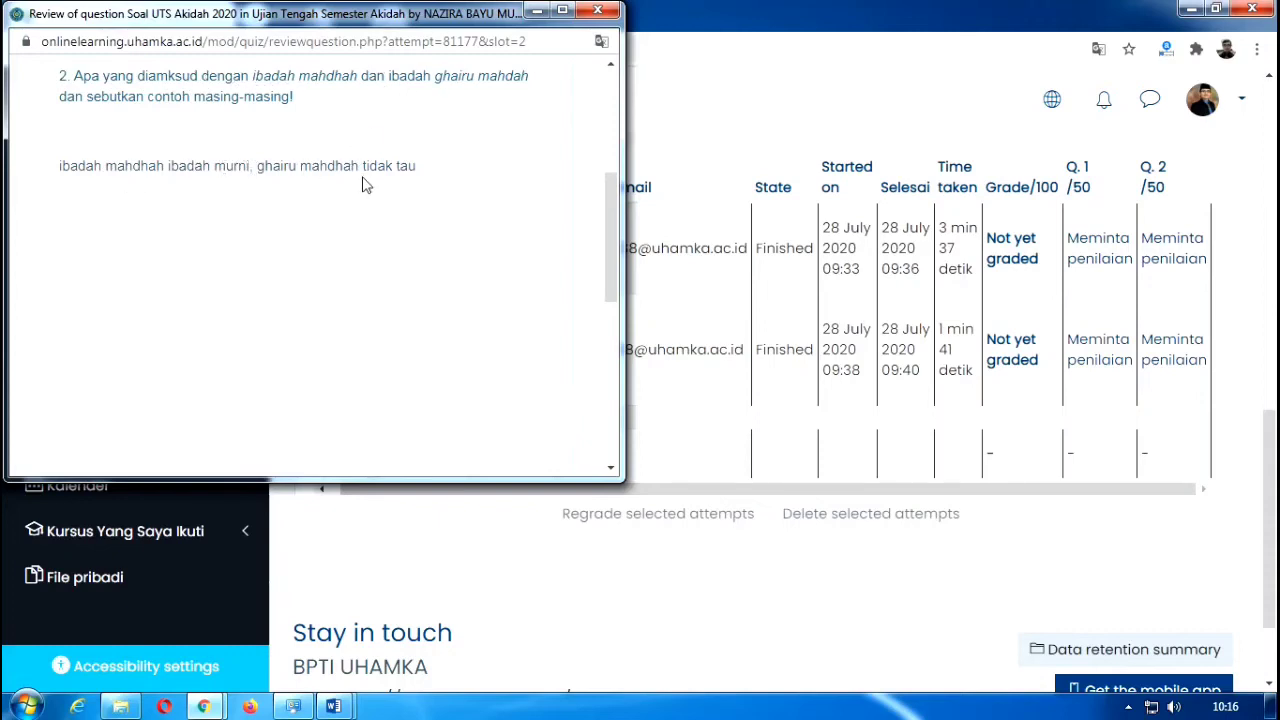
{"action": "scroll", "coordinate": [382, 175], "scroll_direction": "down", "scroll_amount": 3}
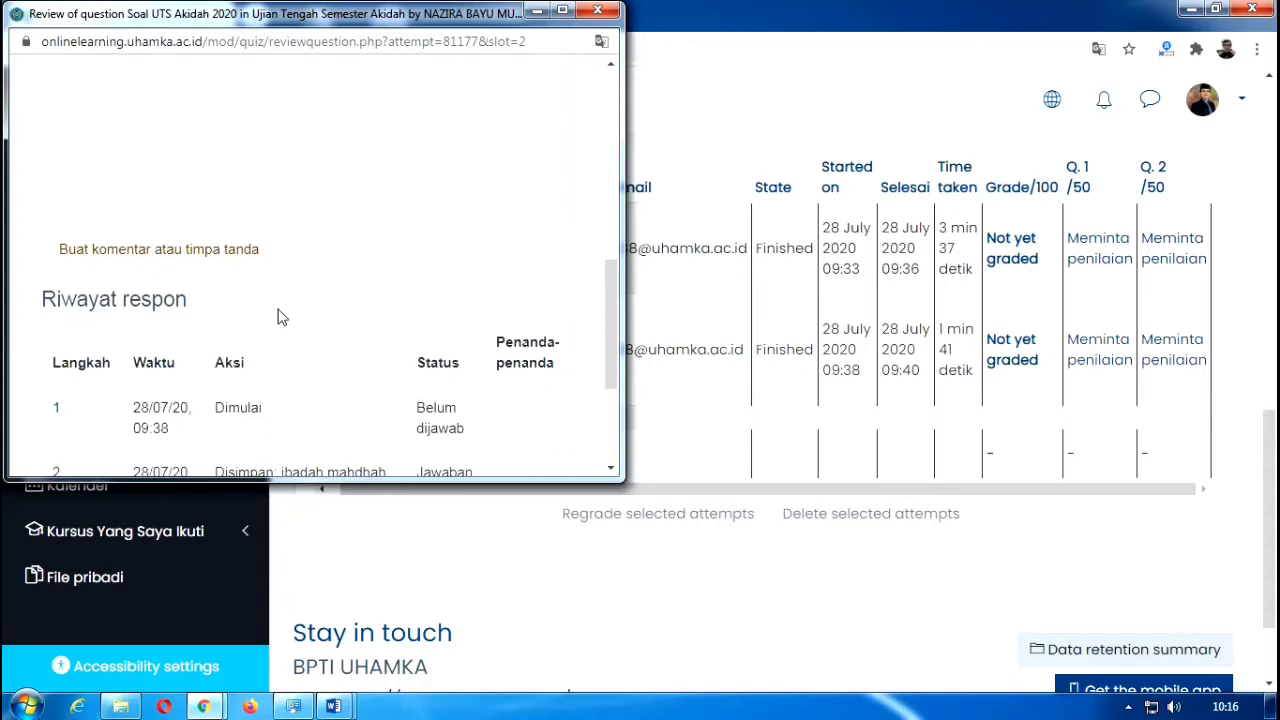
{"action": "left_click", "coordinate": [232, 252]}
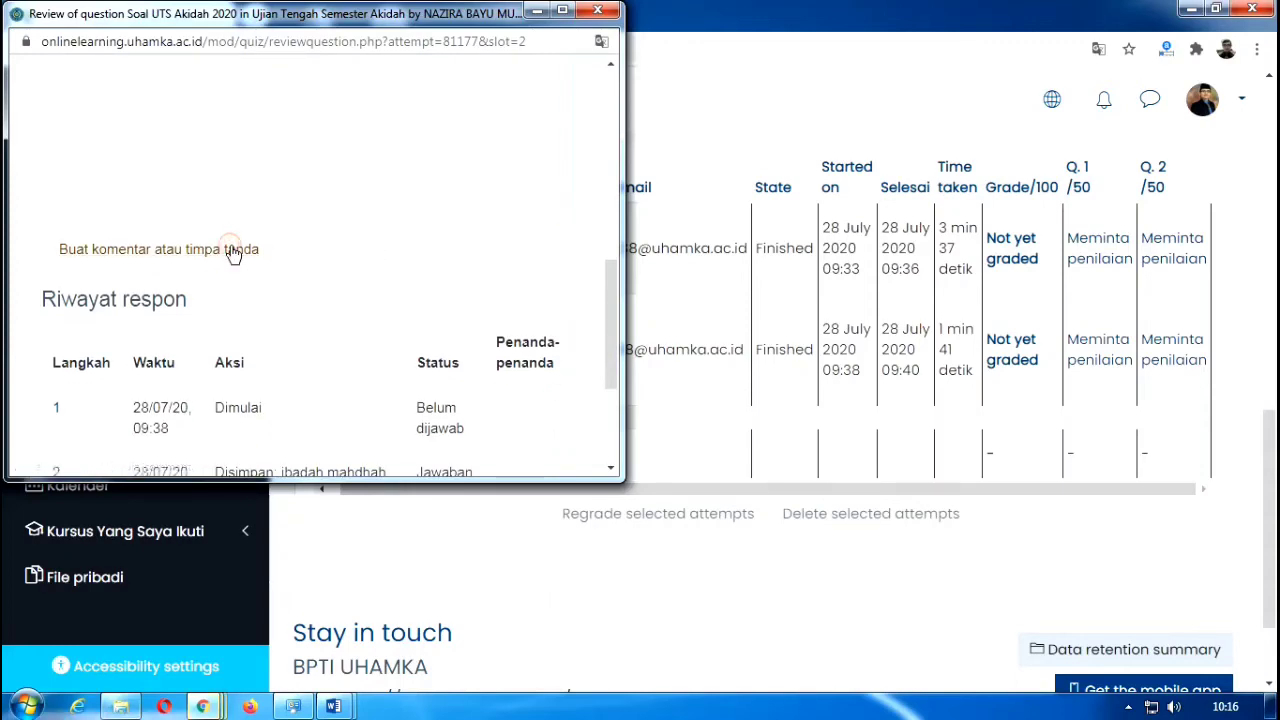
- Grade the second student's Q. 2 answer with a mark of 0, save it, and close the grading and review windows
{"action": "scroll", "coordinate": [280, 342], "scroll_direction": "down", "scroll_amount": 4}
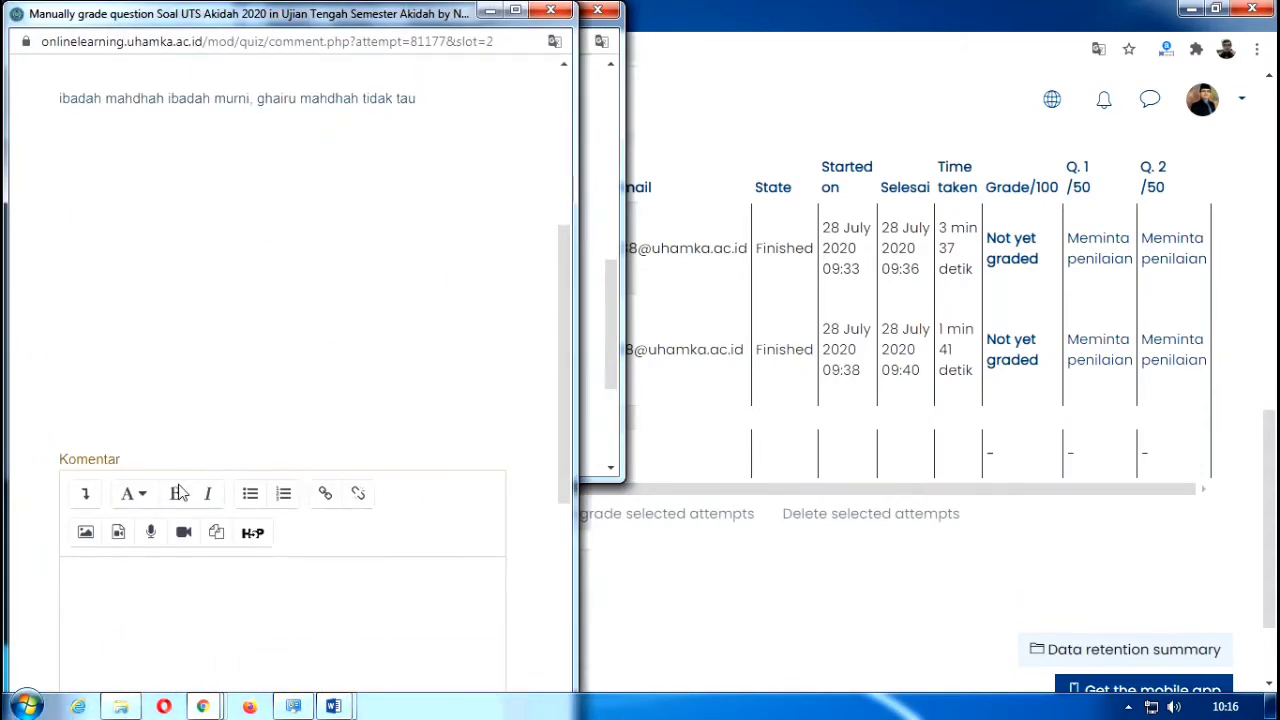
{"action": "scroll", "coordinate": [180, 490], "scroll_direction": "down", "scroll_amount": 3}
{"action": "left_click", "coordinate": [116, 420]}
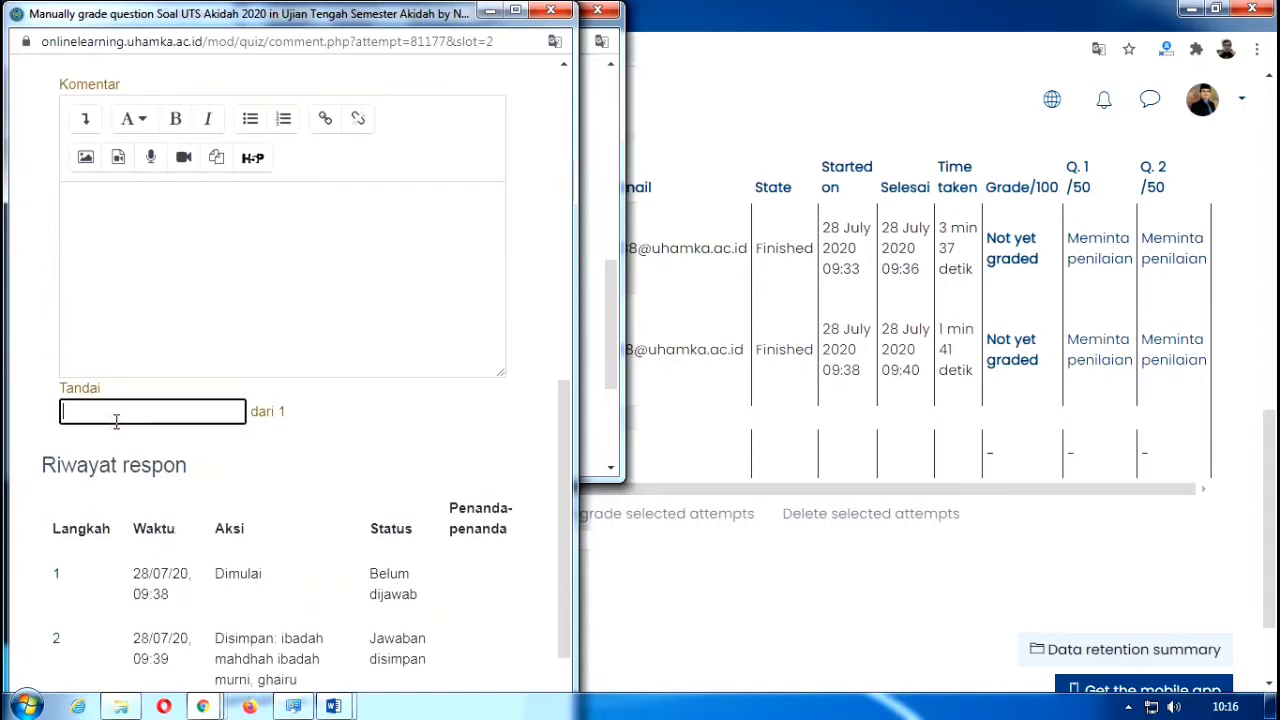
{"action": "type", "text": "0"}
{"action": "scroll", "coordinate": [280, 460], "scroll_direction": "down", "scroll_amount": 2}
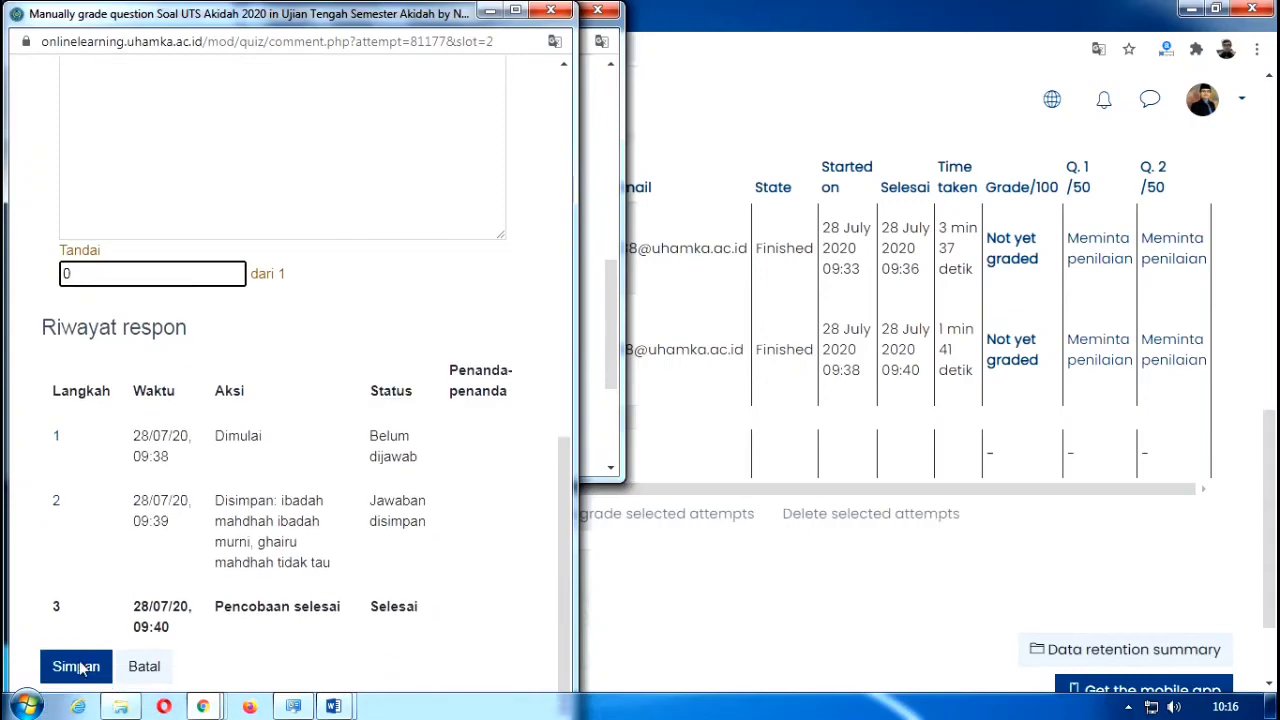
{"action": "left_click", "coordinate": [80, 668]}
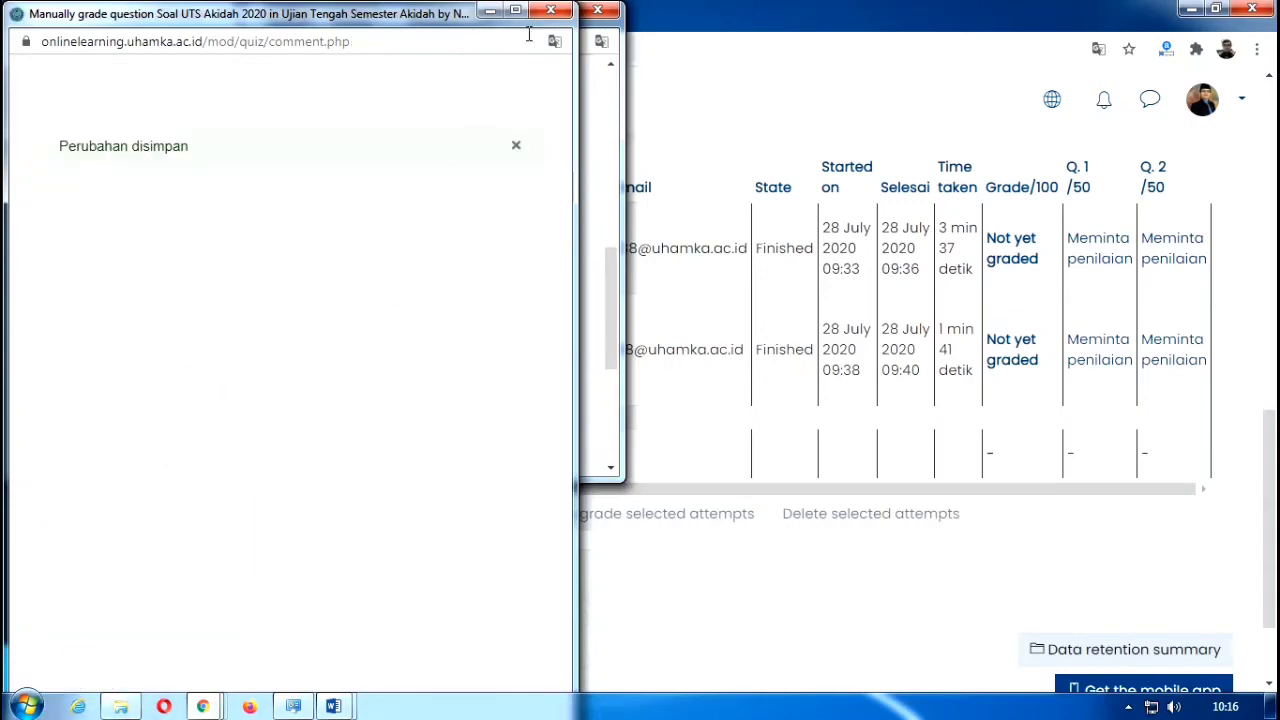
{"action": "left_click", "coordinate": [551, 11]}
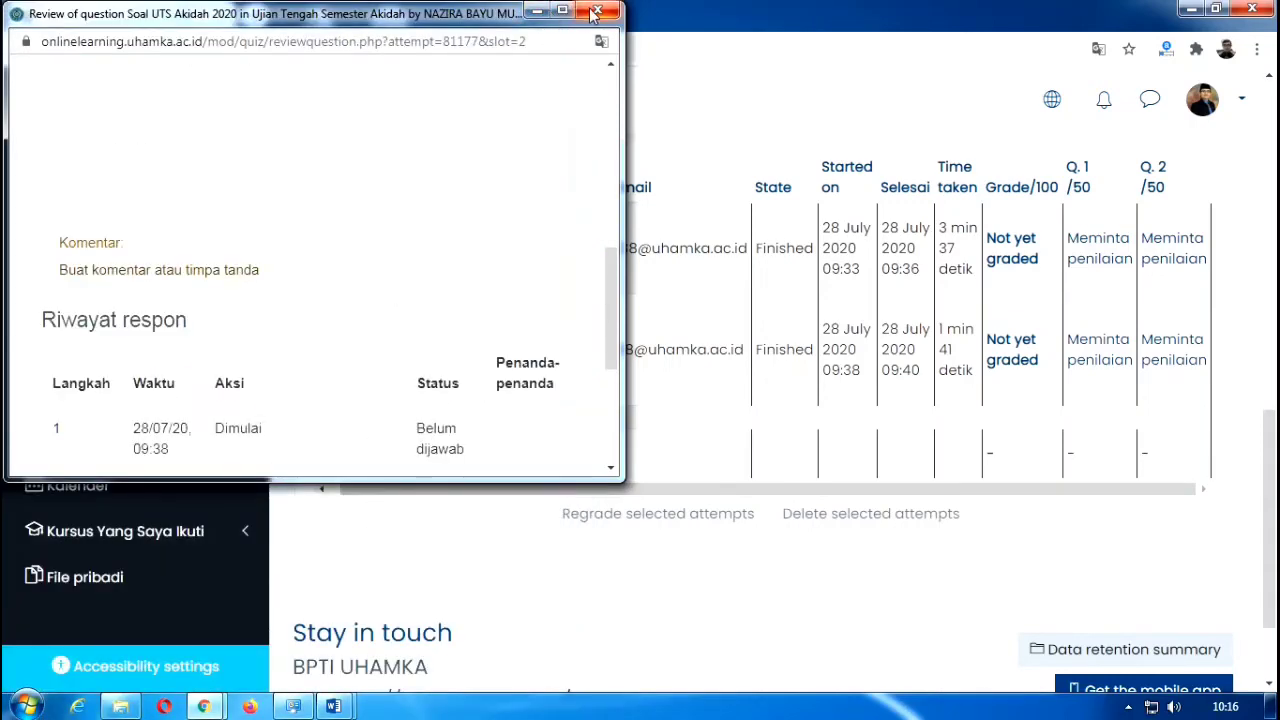
{"action": "left_click", "coordinate": [598, 12]}
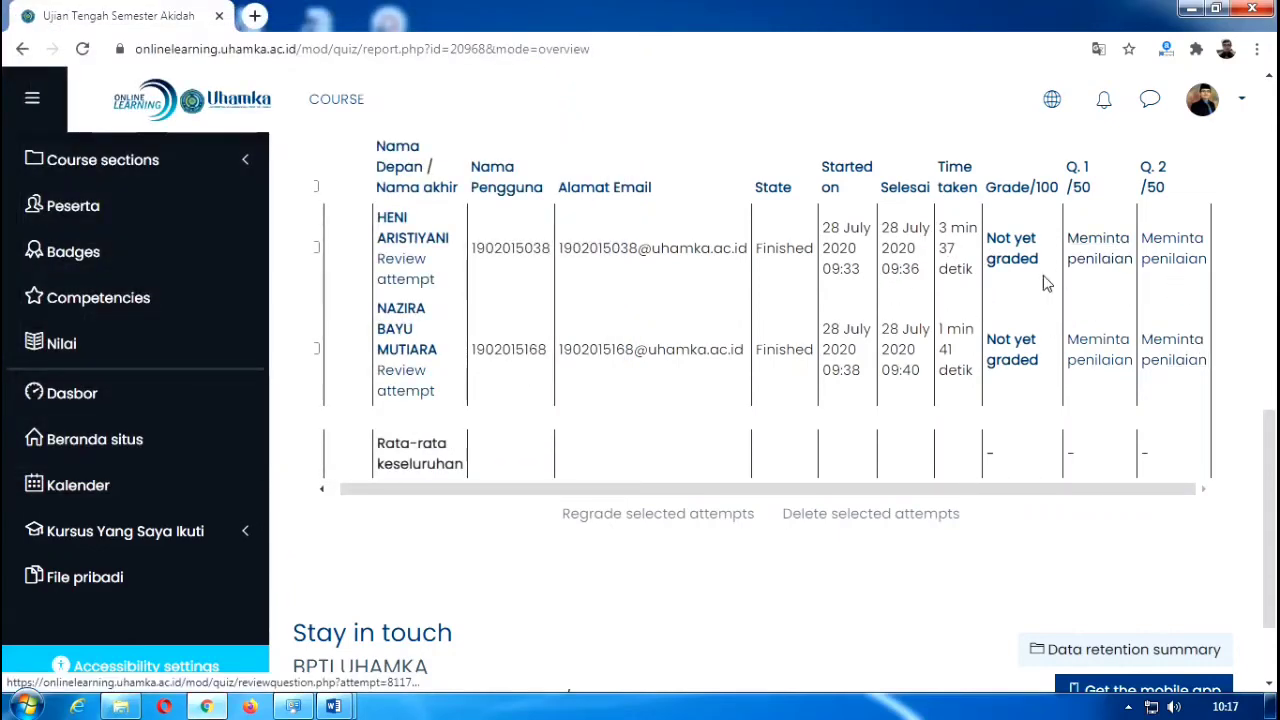
- Sort the quiz results table by Grade/100 to reload the report, and return to the students' attempt rows
{"action": "scroll", "coordinate": [968, 328], "scroll_direction": "up", "scroll_amount": 1}
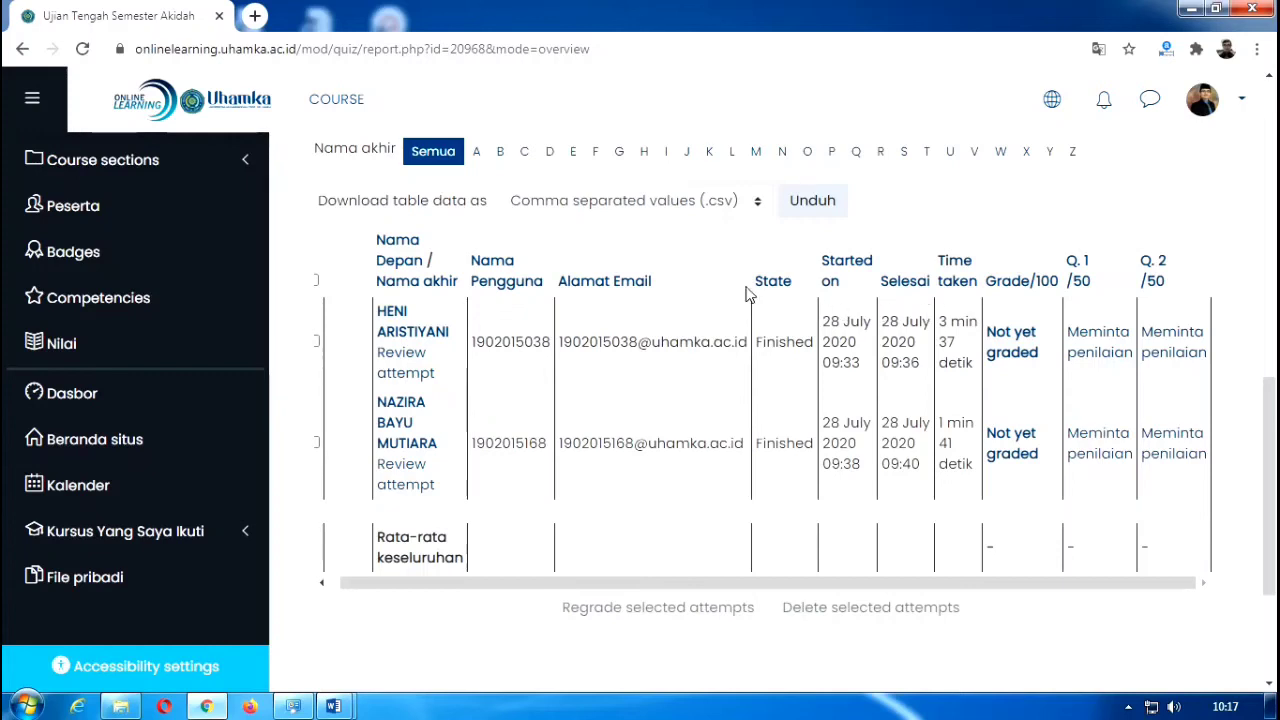
{"action": "left_click", "coordinate": [1018, 284]}
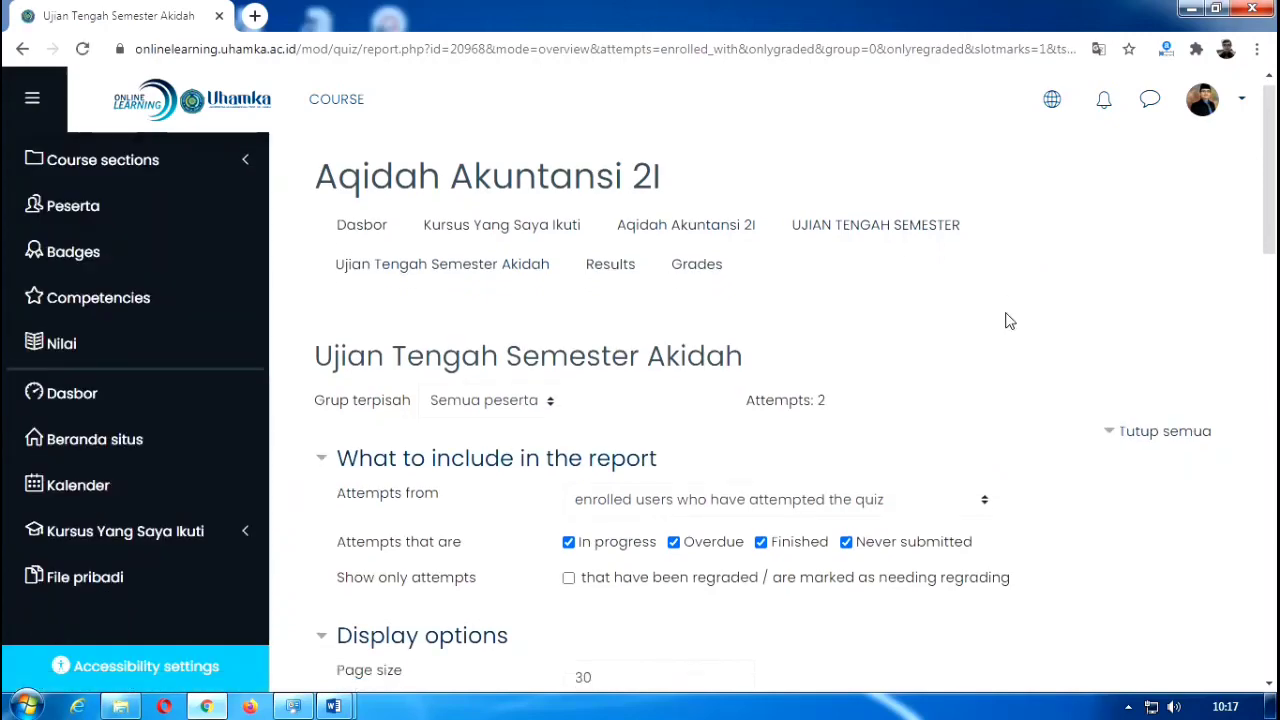
{"action": "scroll", "coordinate": [1007, 320], "scroll_direction": "down", "scroll_amount": 7}
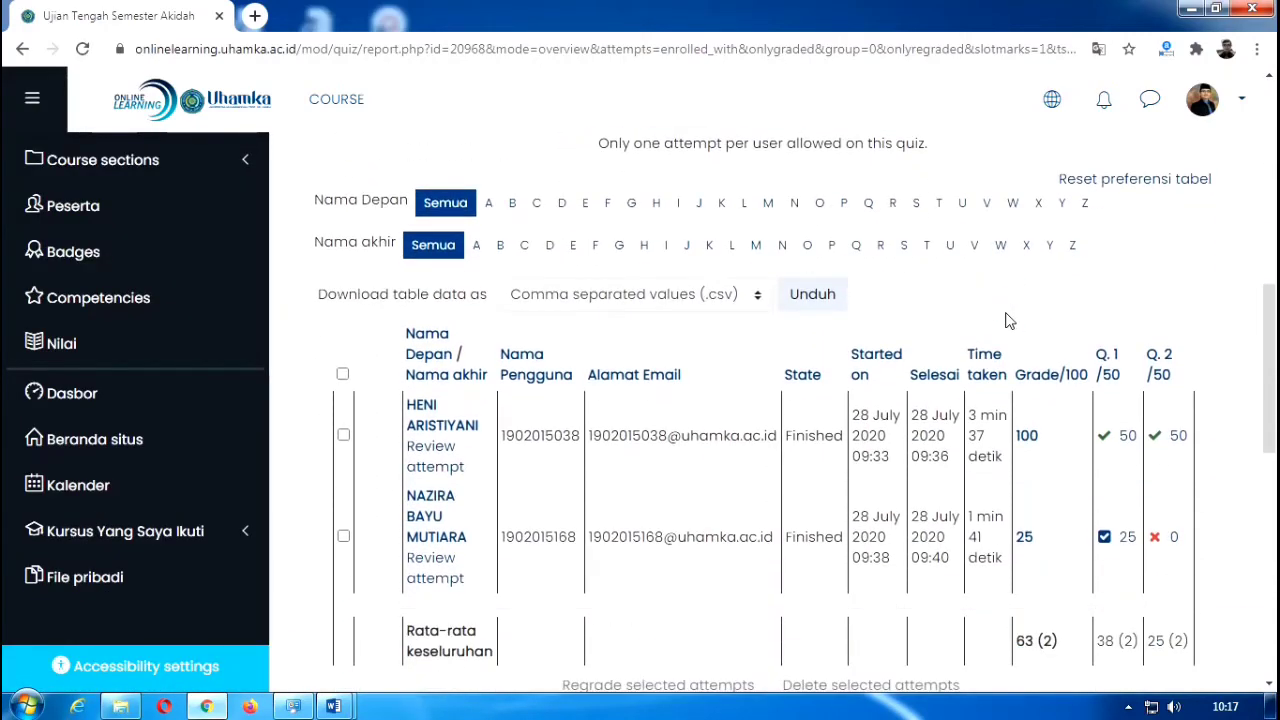
{"action": "scroll", "coordinate": [1007, 320], "scroll_direction": "down", "scroll_amount": 2}
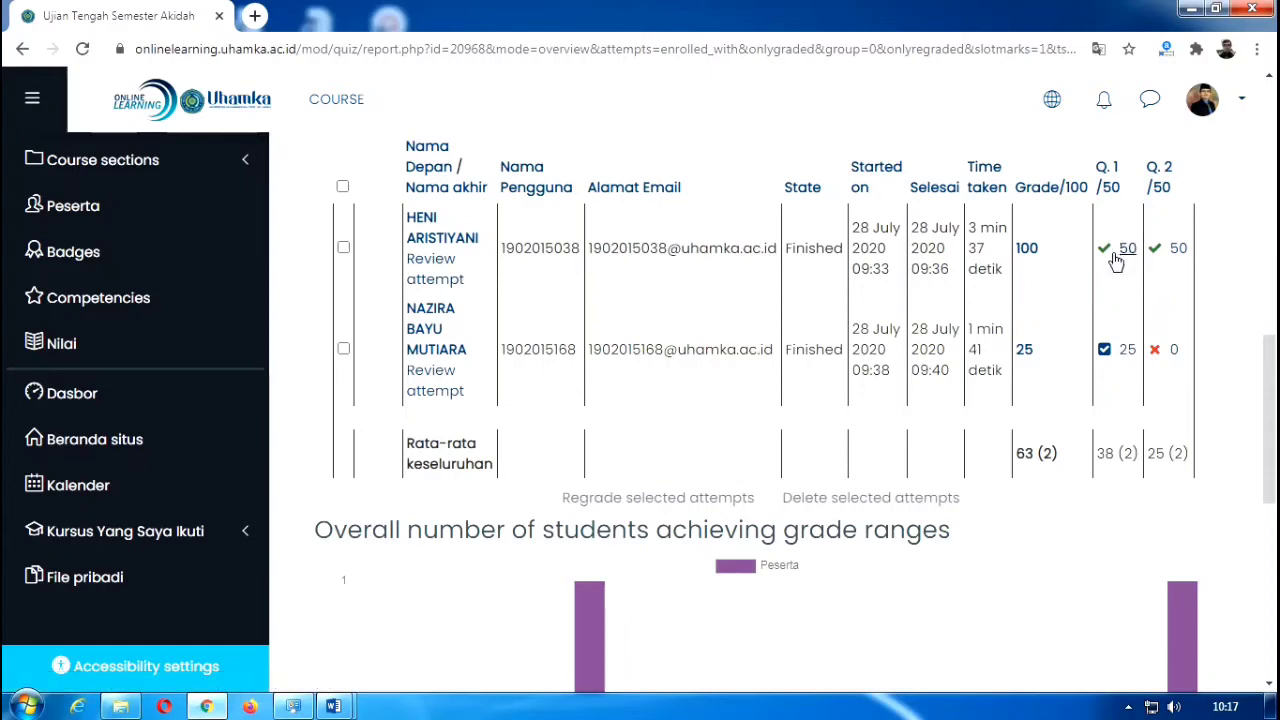
- Examine the students' question marks, total grades and overall averages, and the chart of students achieving grade ranges
{"action": "left_click", "coordinate": [1177, 246]}
{"action": "scroll", "coordinate": [850, 327], "scroll_direction": "up", "scroll_amount": 1}
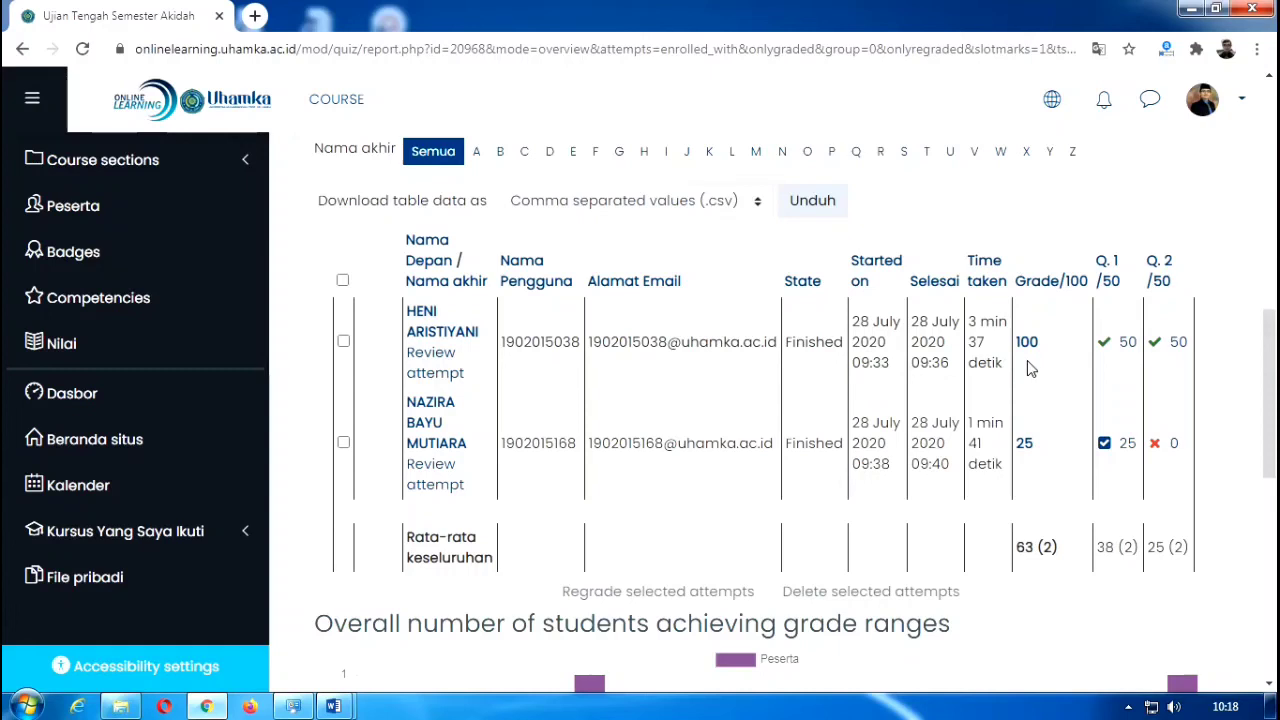
{"action": "scroll", "coordinate": [1030, 368], "scroll_direction": "down", "scroll_amount": 1}
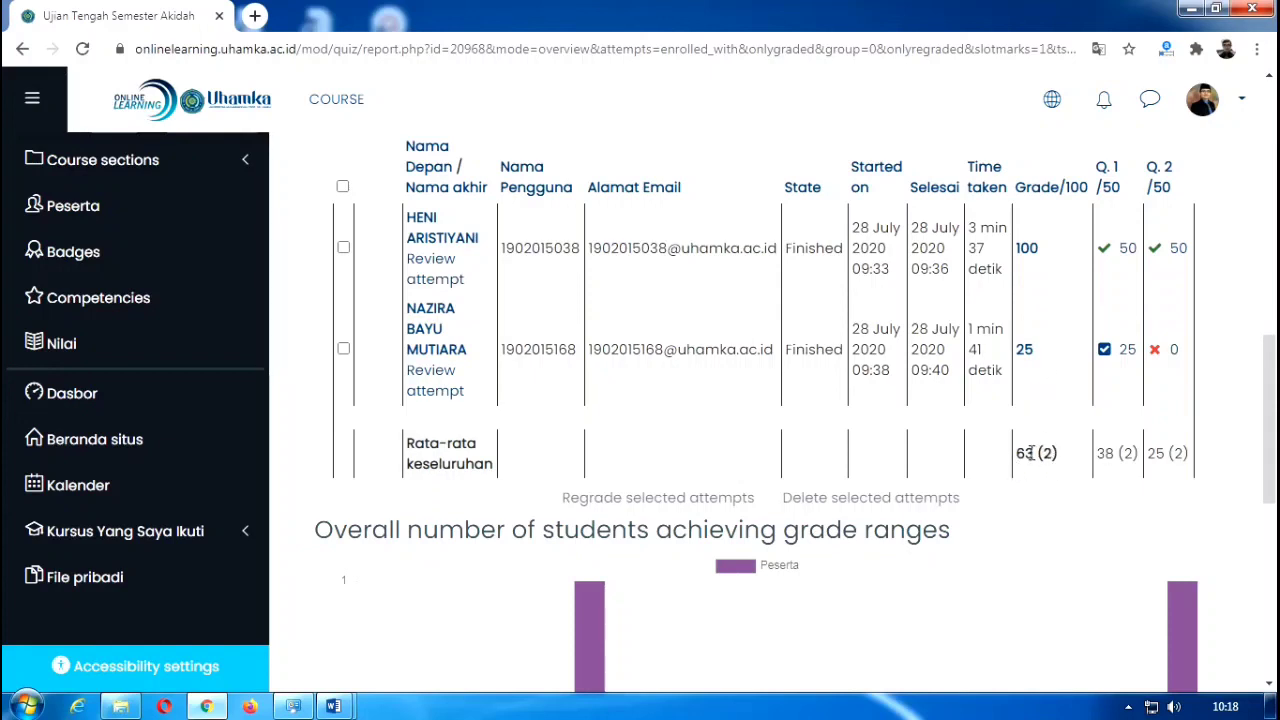
{"action": "scroll", "coordinate": [1031, 453], "scroll_direction": "down", "scroll_amount": 5}
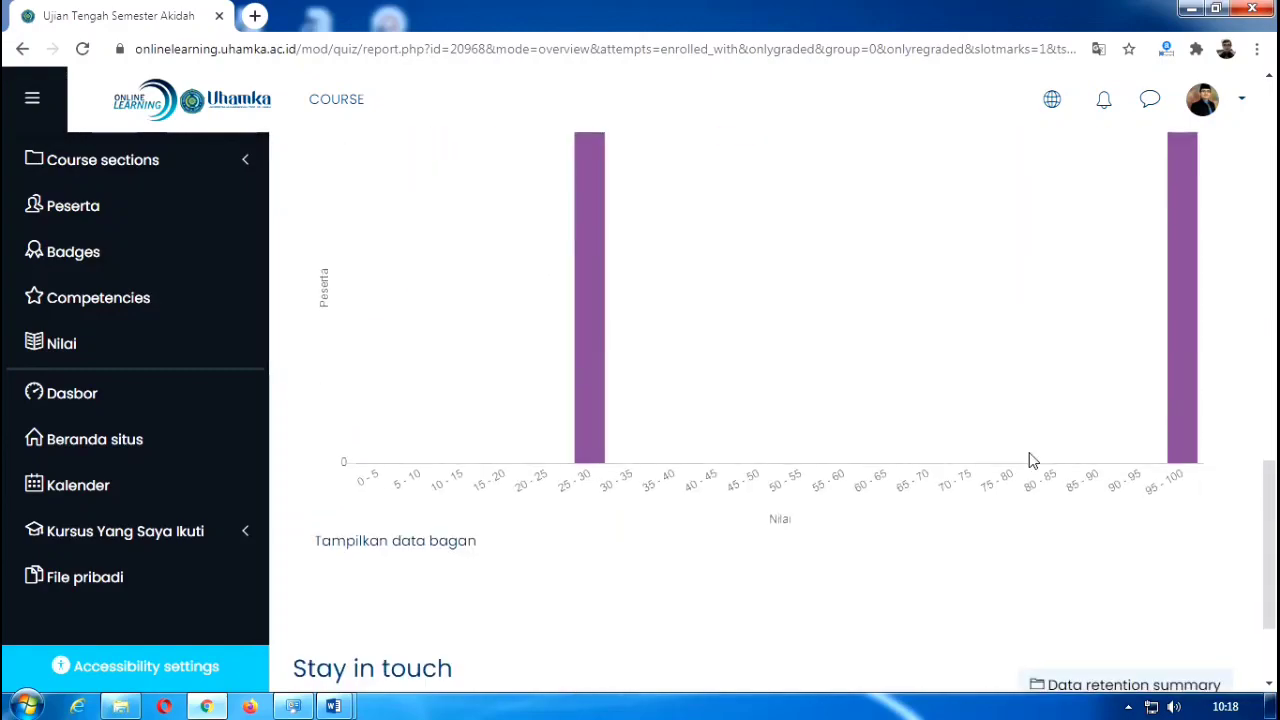
{"action": "scroll", "coordinate": [1033, 461], "scroll_direction": "down", "scroll_amount": 2}
{"action": "scroll", "coordinate": [906, 300], "scroll_direction": "up", "scroll_amount": 5}
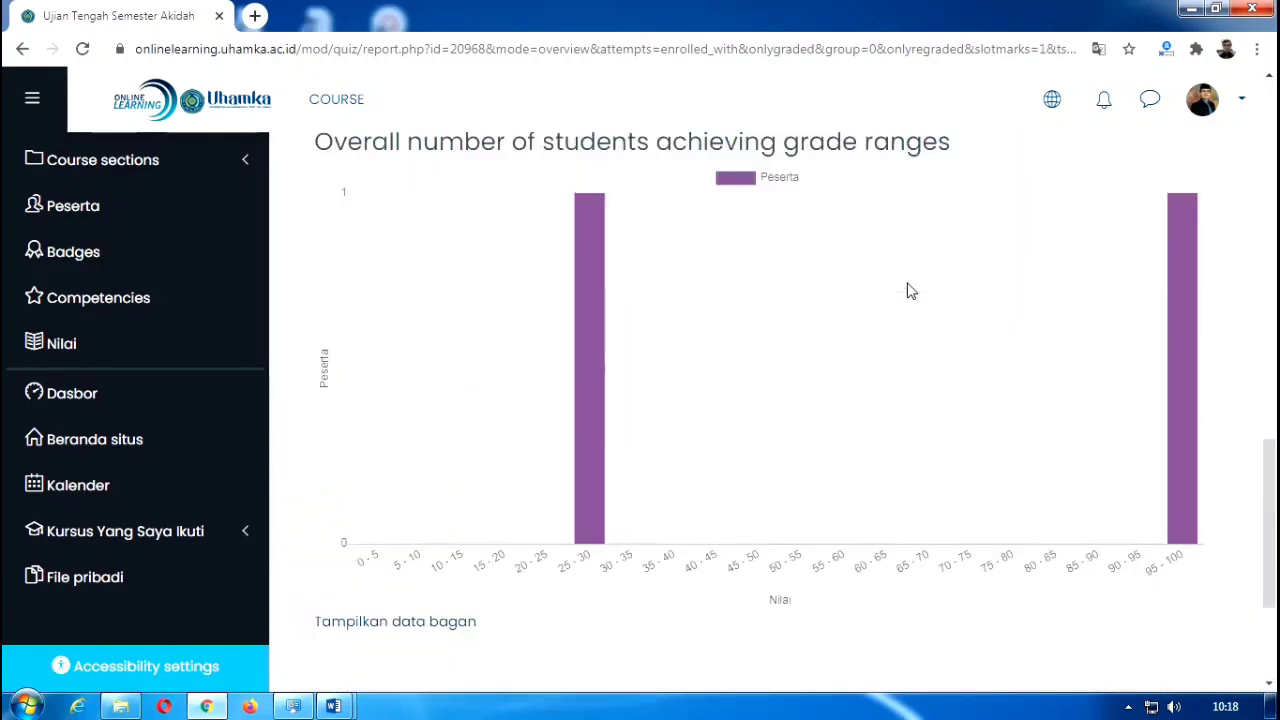